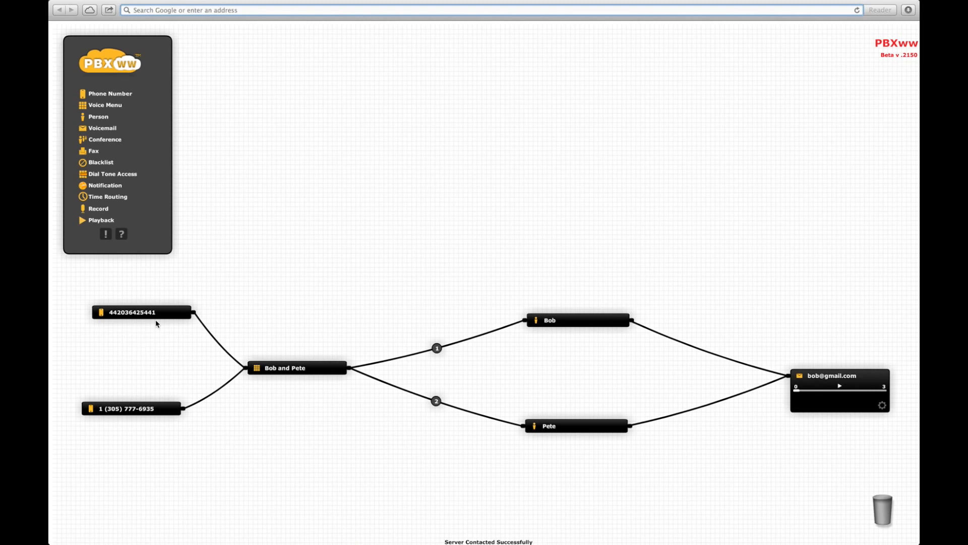
Step: Expand the Bob and Pete menu, play its greeting, and expand Bob and Pete to see their numbers
click(310, 370)
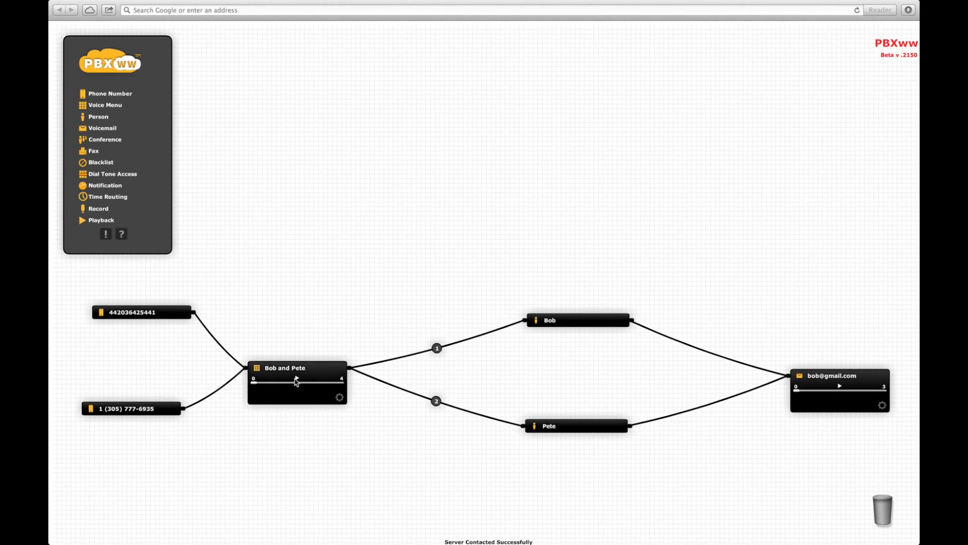
click(296, 380)
mouse_move(443, 354)
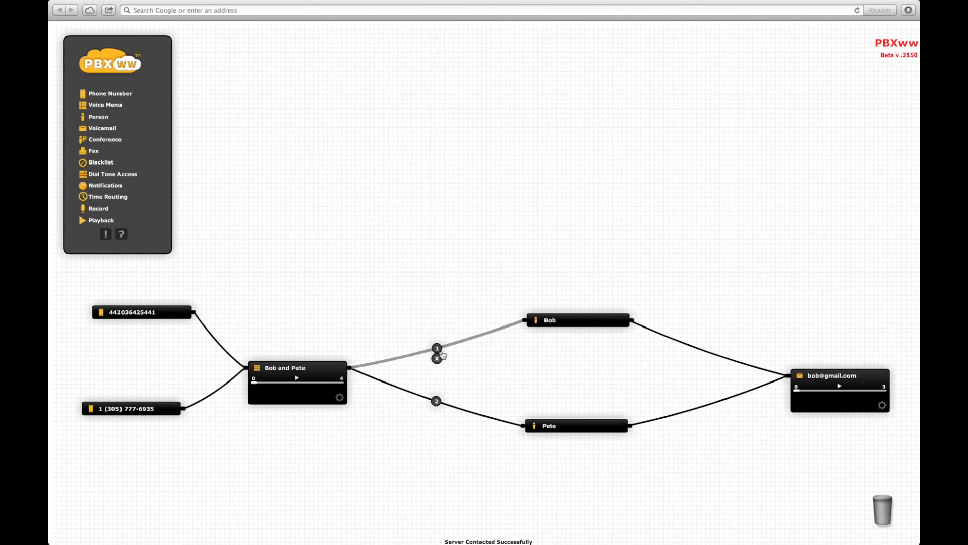
double_click(570, 323)
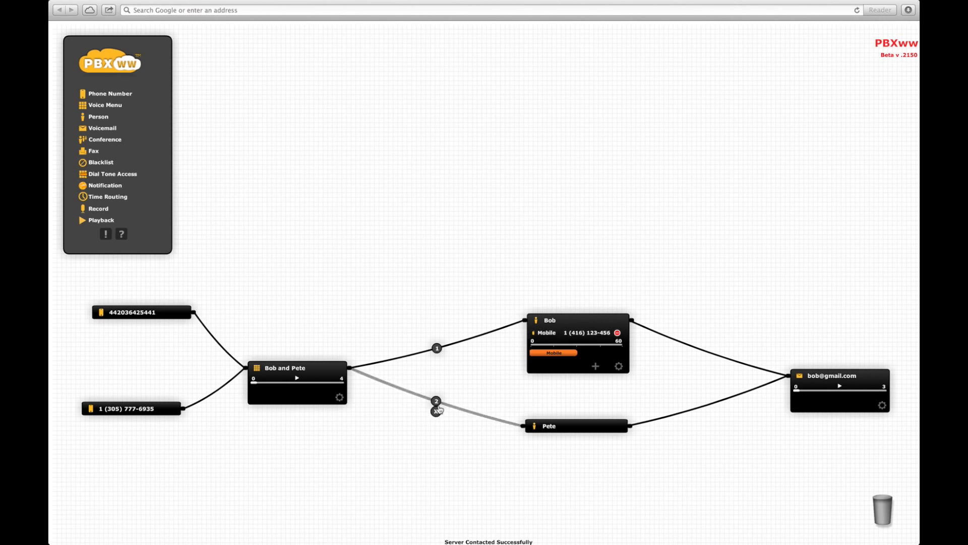
double_click(564, 426)
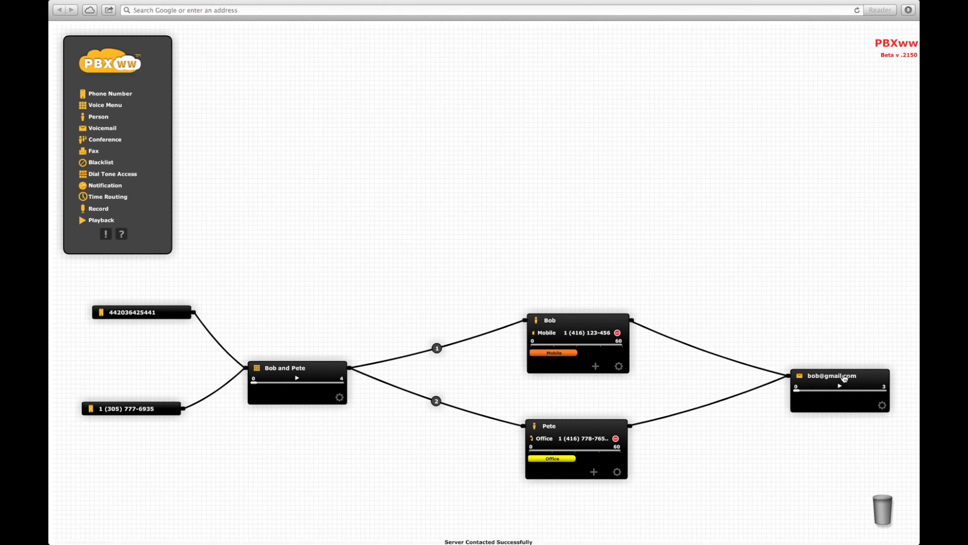
Step: Collapse the Bob, Pete, voicemail and Bob and Pete menu nodes
click(585, 321)
click(586, 422)
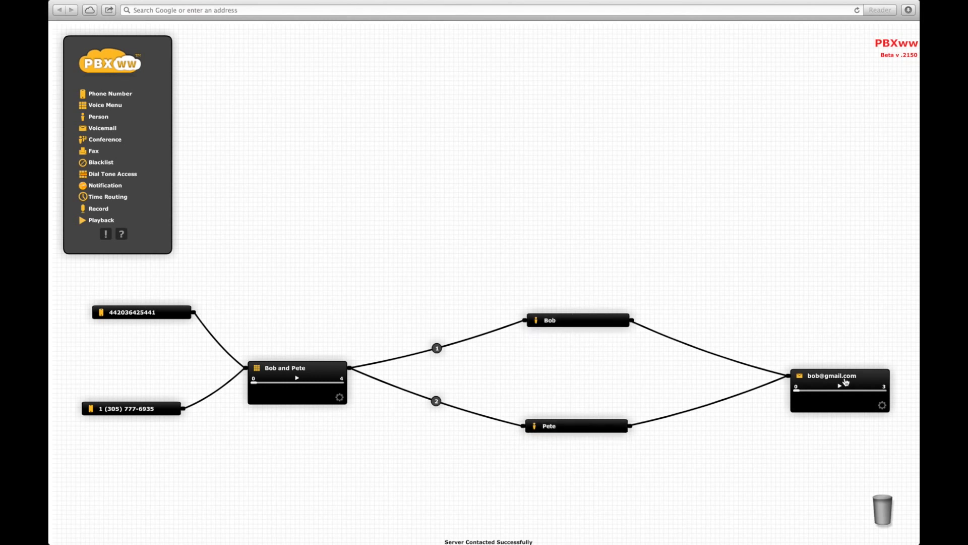
click(848, 377)
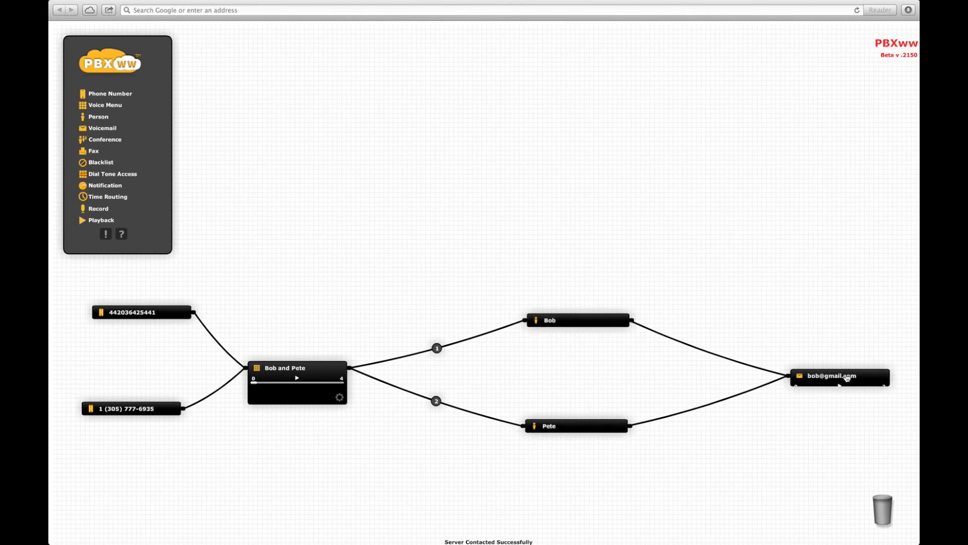
click(305, 368)
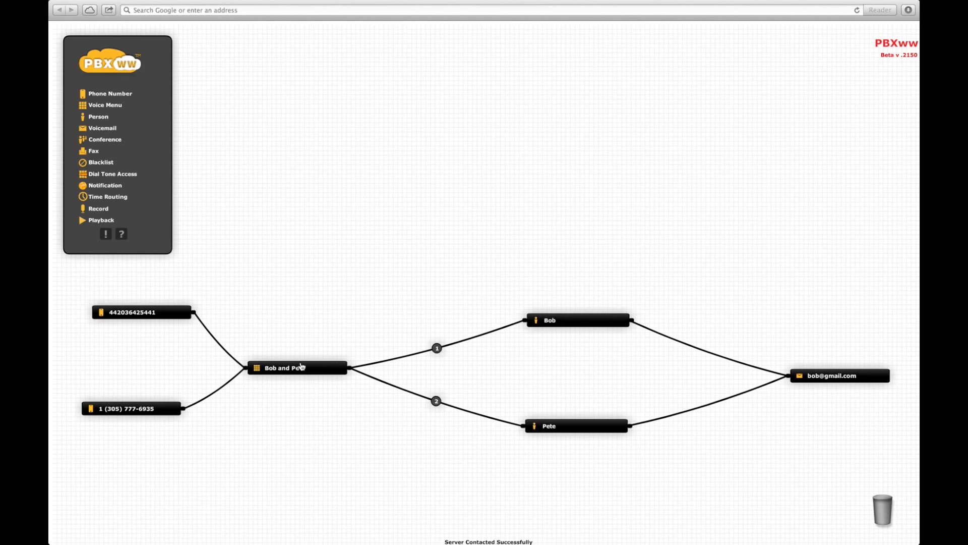
Step: Drag a Notification component onto the canvas and start configuring it
drag(96, 188, 742, 313)
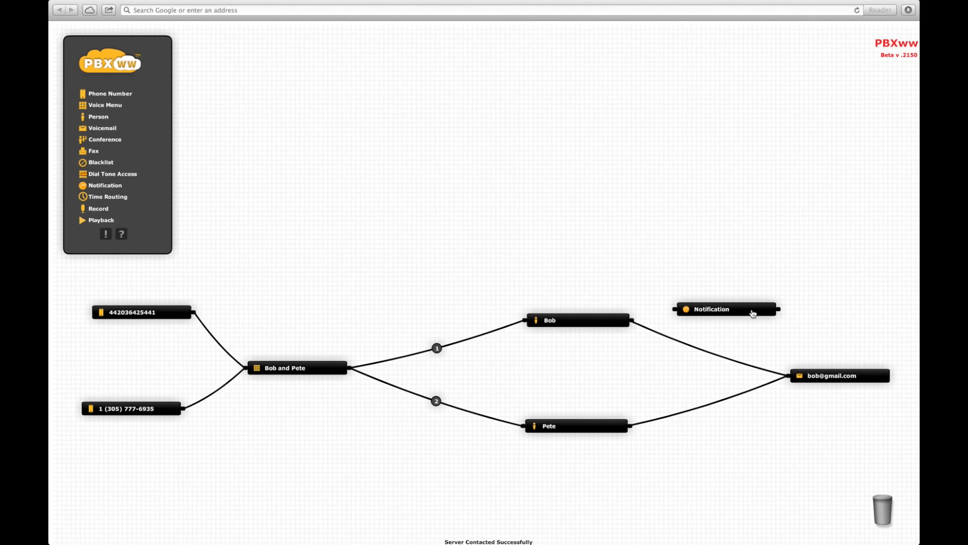
click(752, 313)
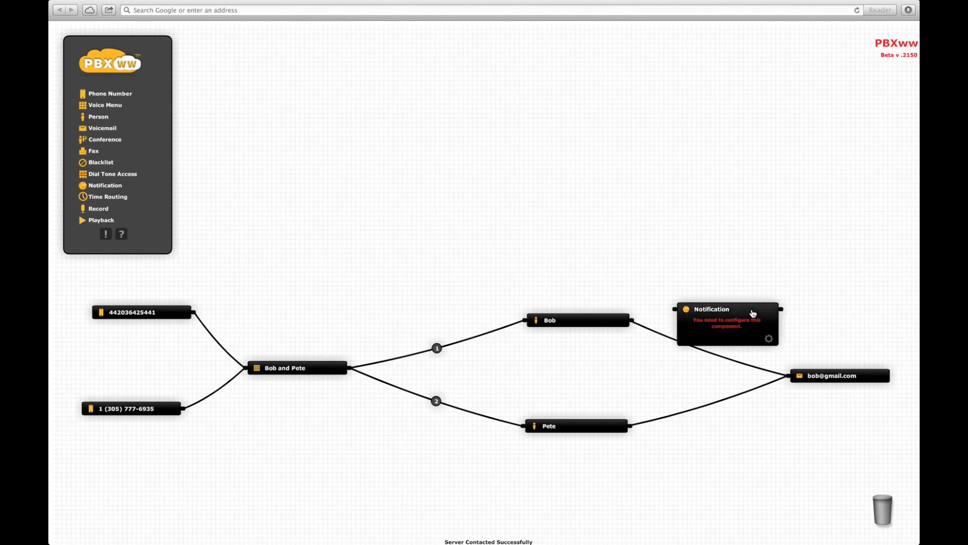
click(768, 338)
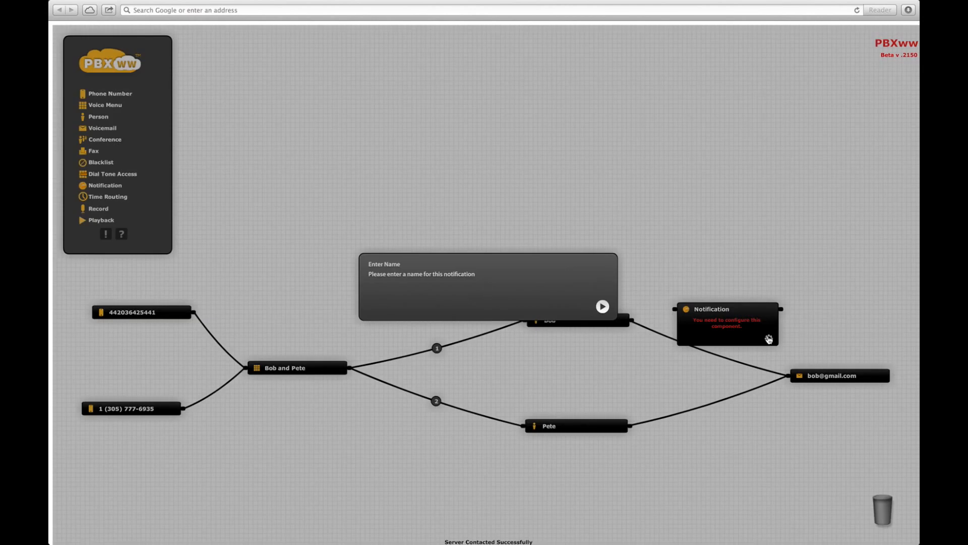
Step: Name the notification 'Bob notify' and set it to send an SMS to the mobile number
text(Bob notify)
key(Return)
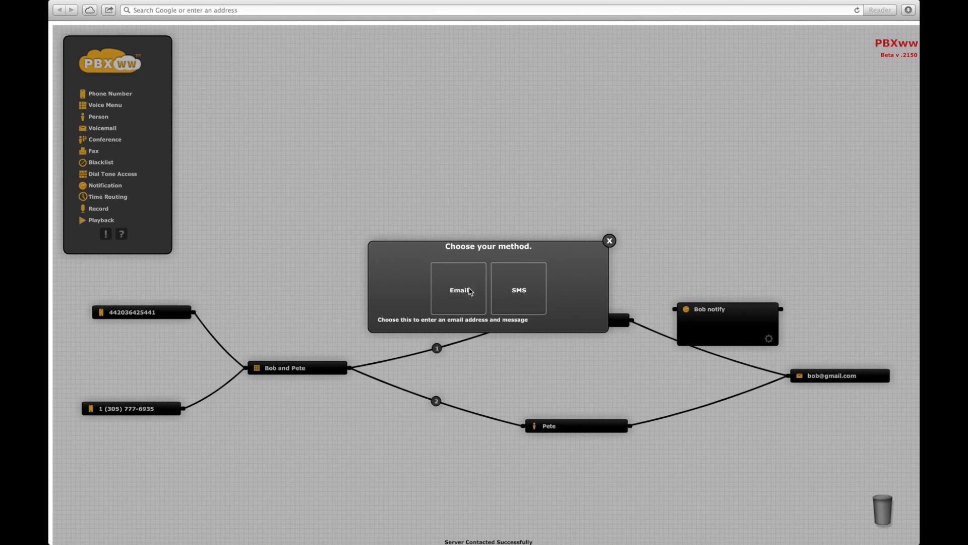
click(523, 292)
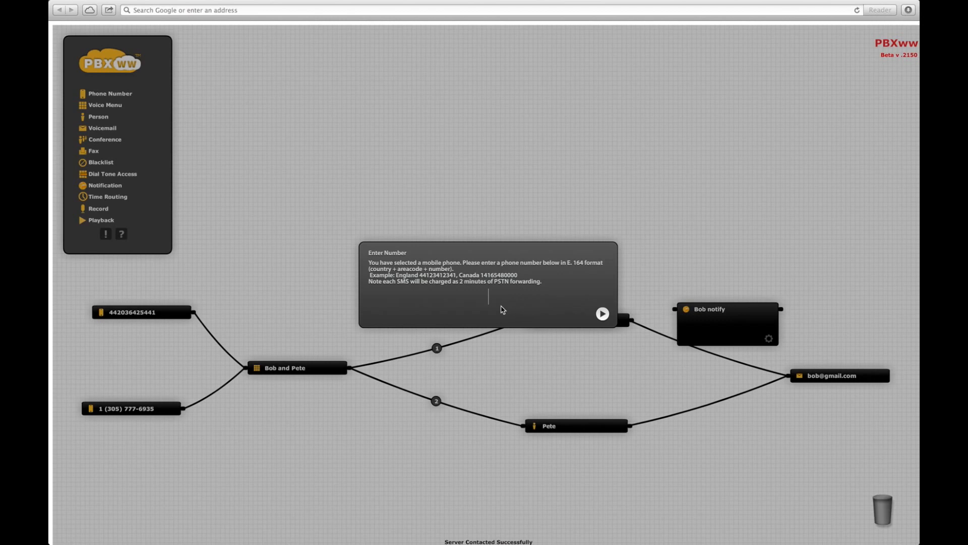
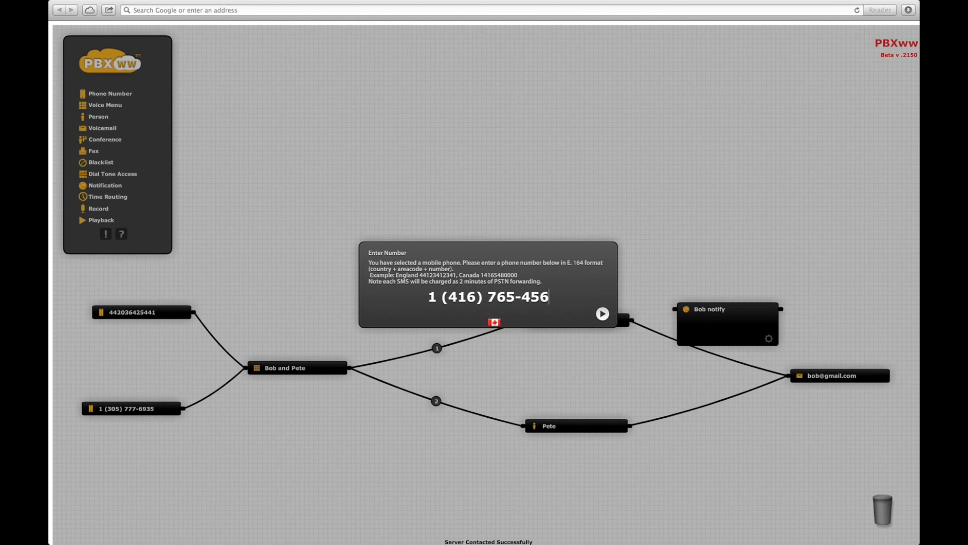
click(602, 313)
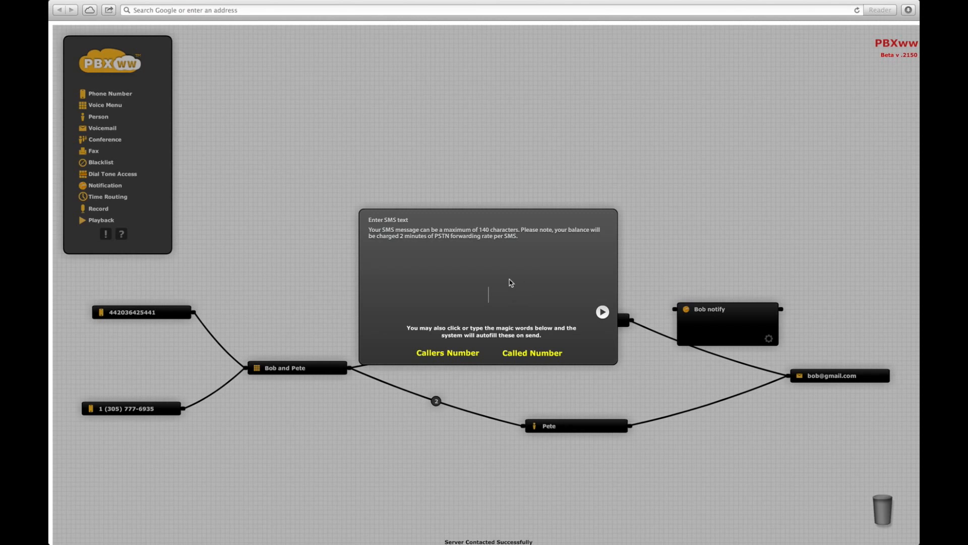
Step: Write the SMS 'Callers Number just called to Bob (Called Number)' and save it
click(460, 354)
text(just ca)
key(BackSpace)
key(BackSpace)
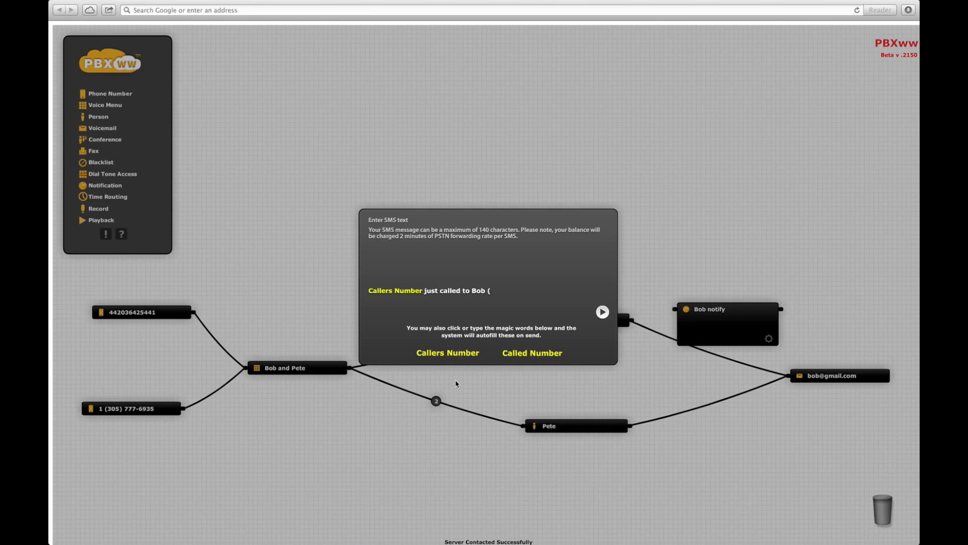
click(525, 356)
text())
click(603, 312)
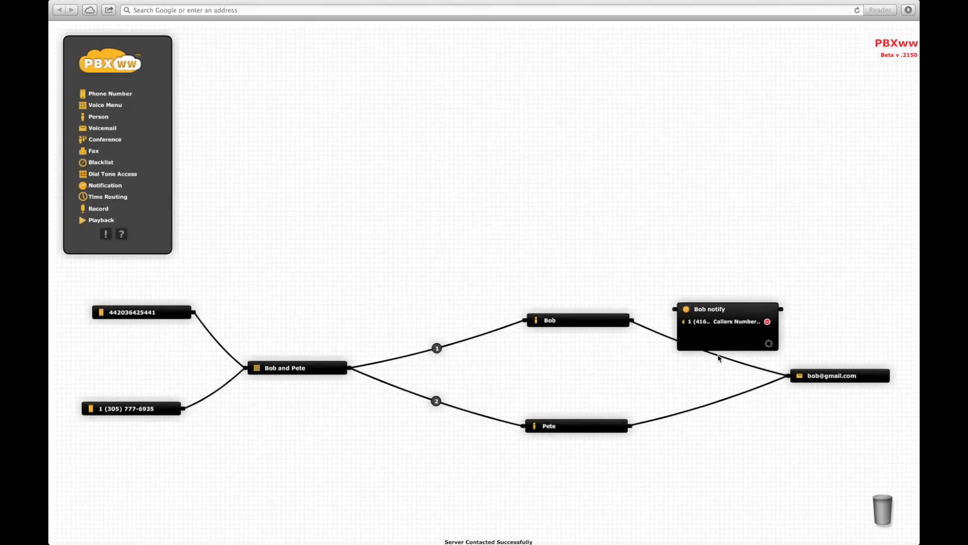
Step: Link Bob into Bob notify and Bob notify to Bob's voicemail, placing it between them
drag(733, 360, 674, 309)
drag(781, 309, 785, 376)
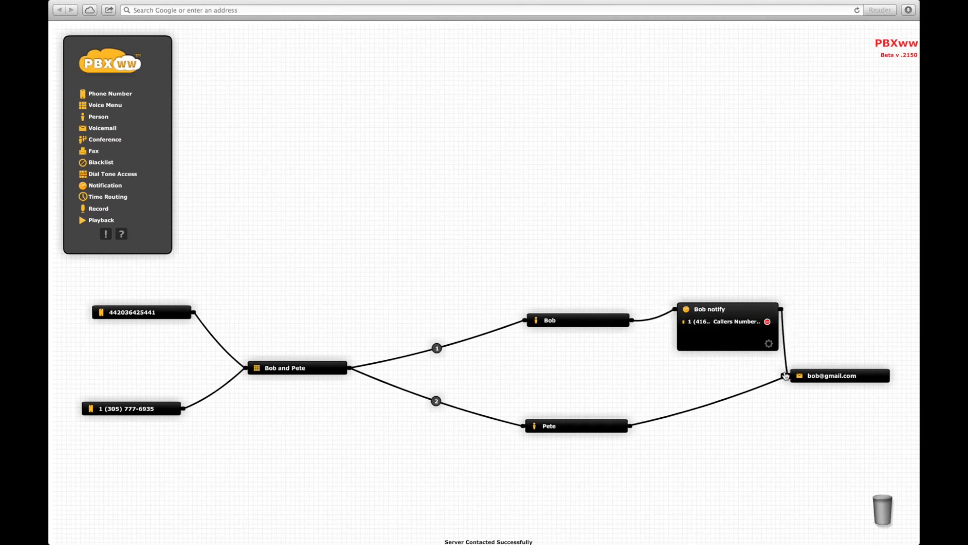
click(740, 310)
drag(740, 310, 727, 349)
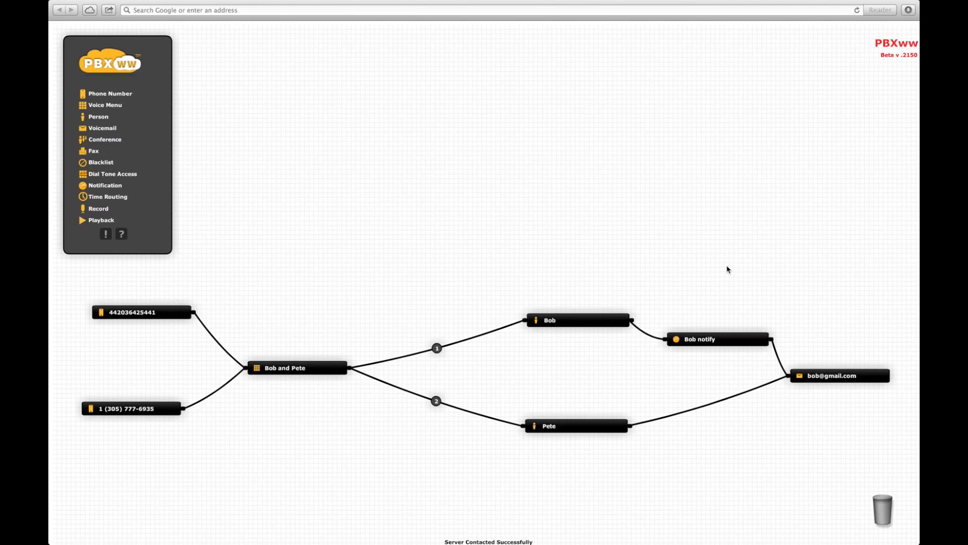
click(114, 198)
Step: Drop a Time Routing component onto the canvas above the Bob and Pete menu node
drag(115, 198, 439, 290)
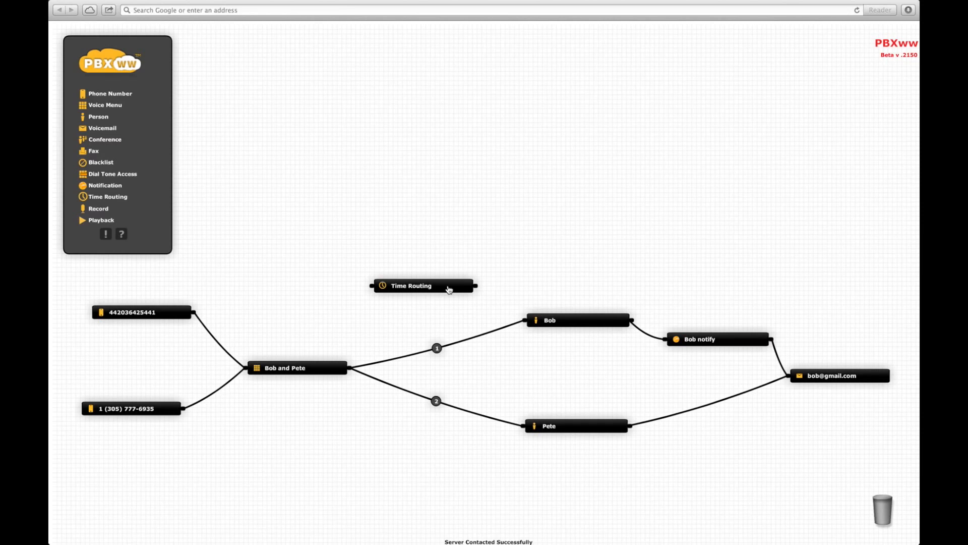
Step: Name the new Time Routing node 'Bobs time'
click(449, 288)
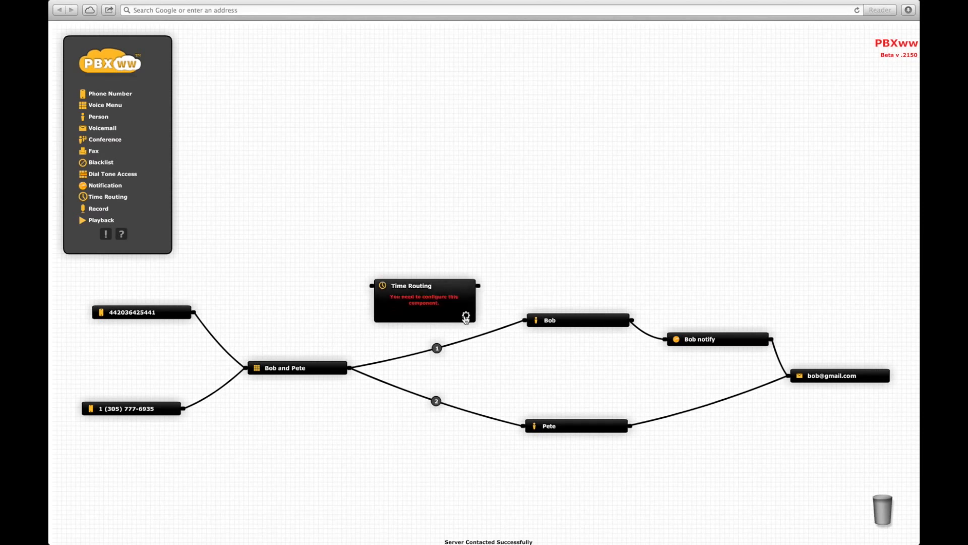
click(466, 316)
text(Bobs time)
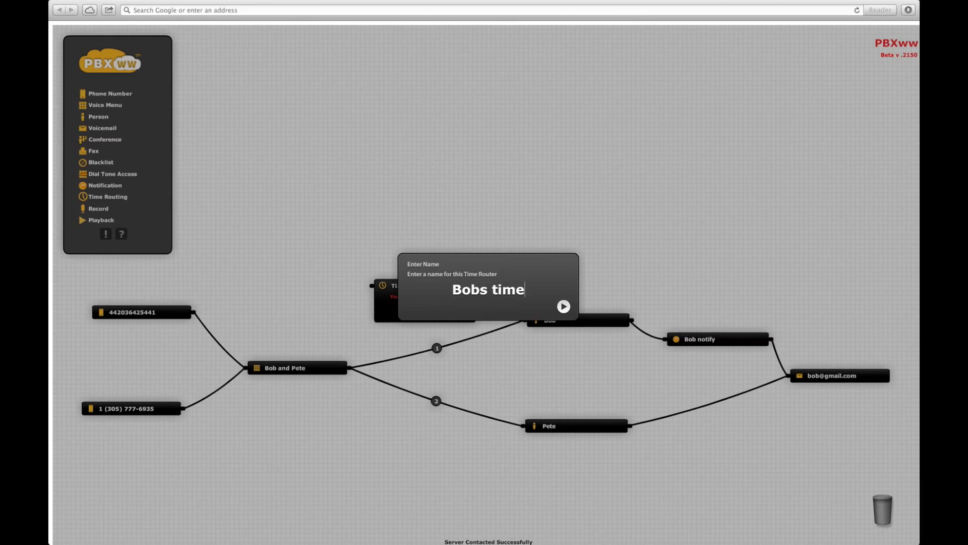
key(Return)
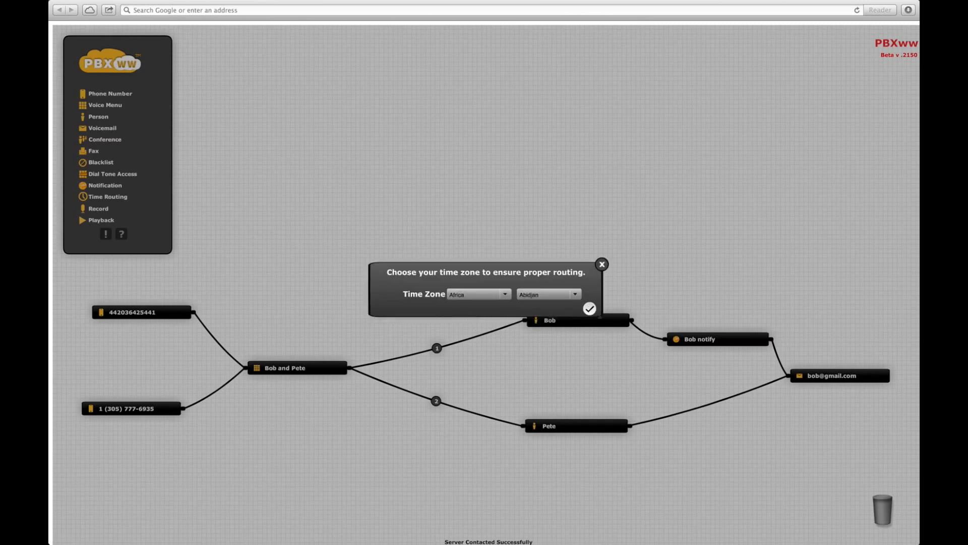
Step: Set the Bobs time zone to America/Halifax
click(503, 295)
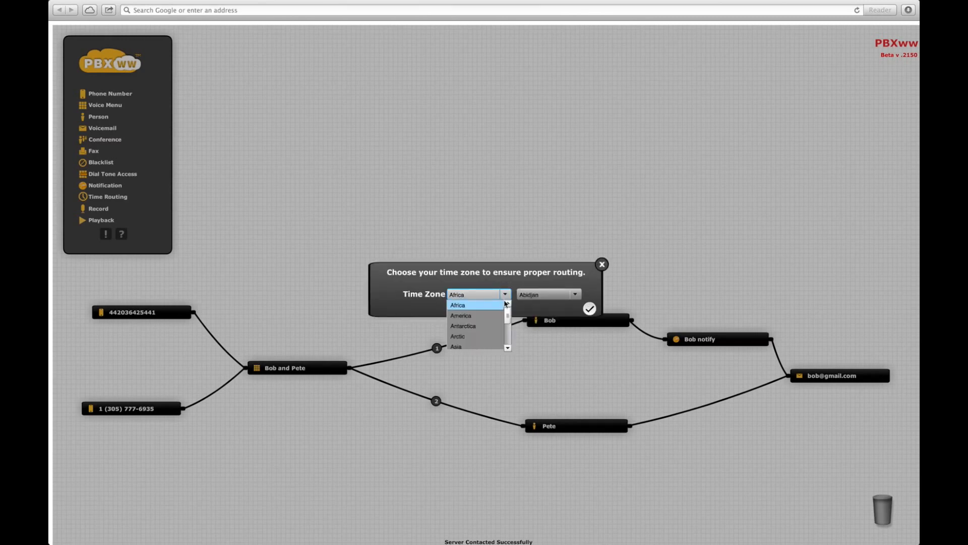
click(483, 316)
click(574, 295)
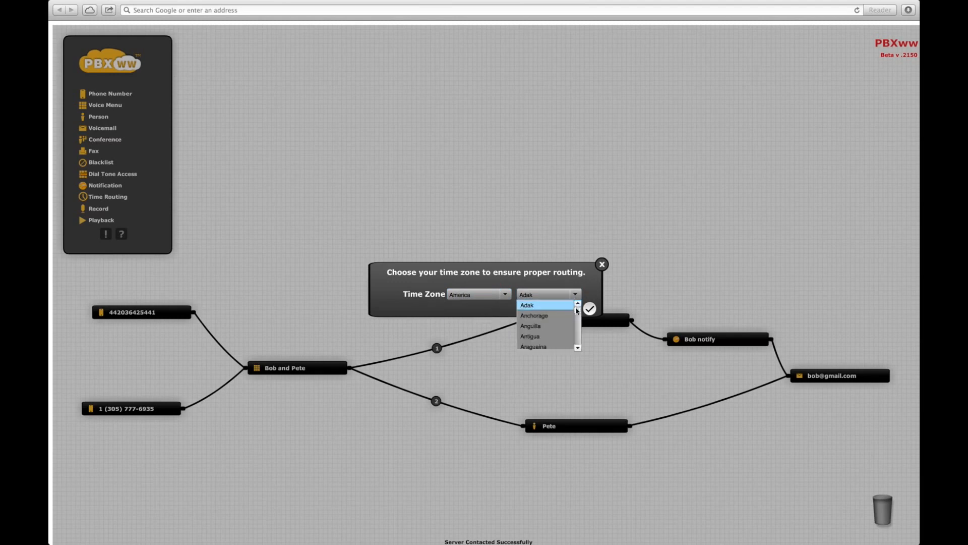
drag(578, 316, 556, 321)
click(559, 316)
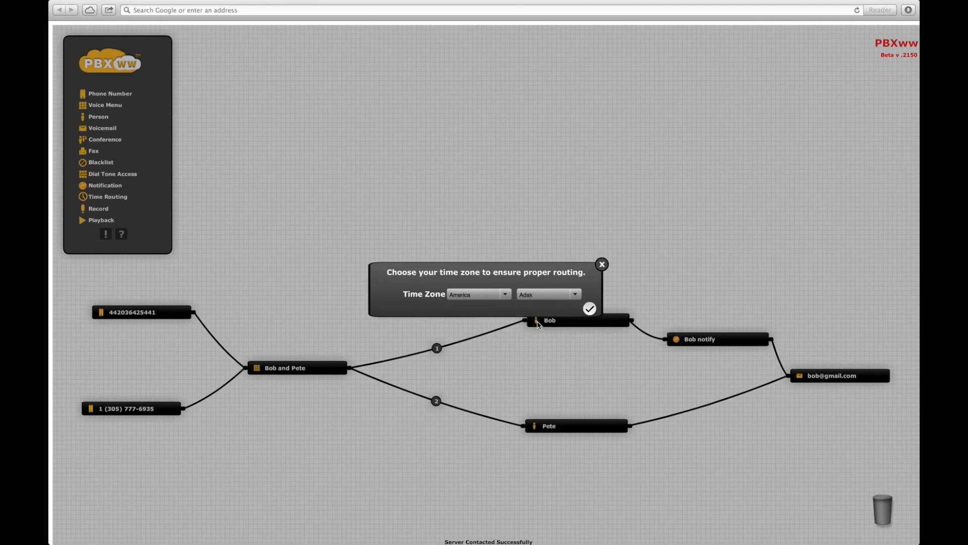
click(590, 308)
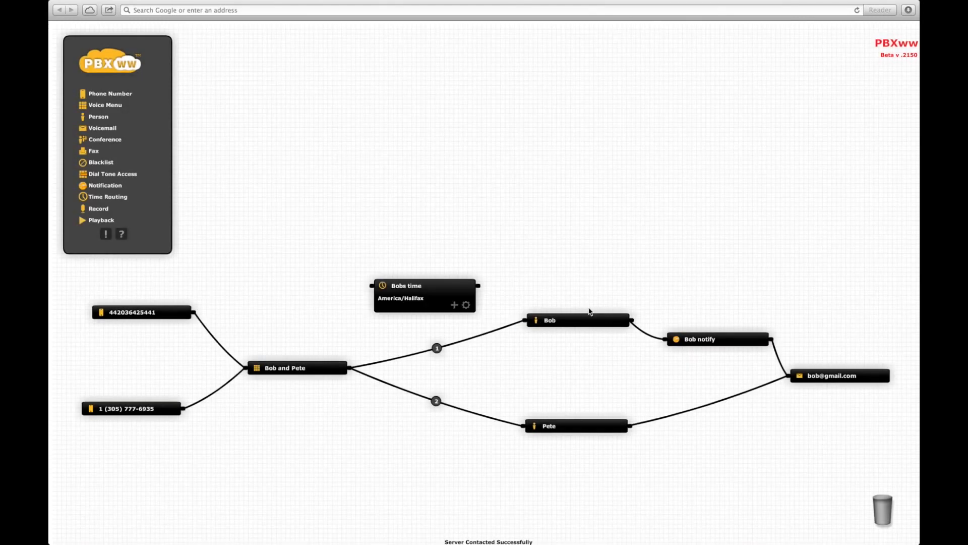
Step: Start a Yes rule on Bobs time covering Monday, Tuesday, Wednesday and Thursday
click(454, 305)
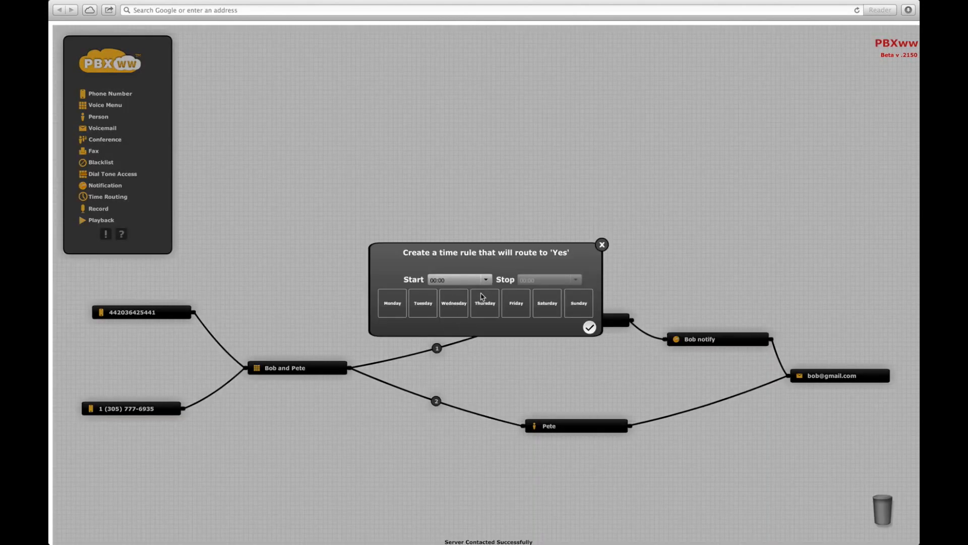
click(395, 312)
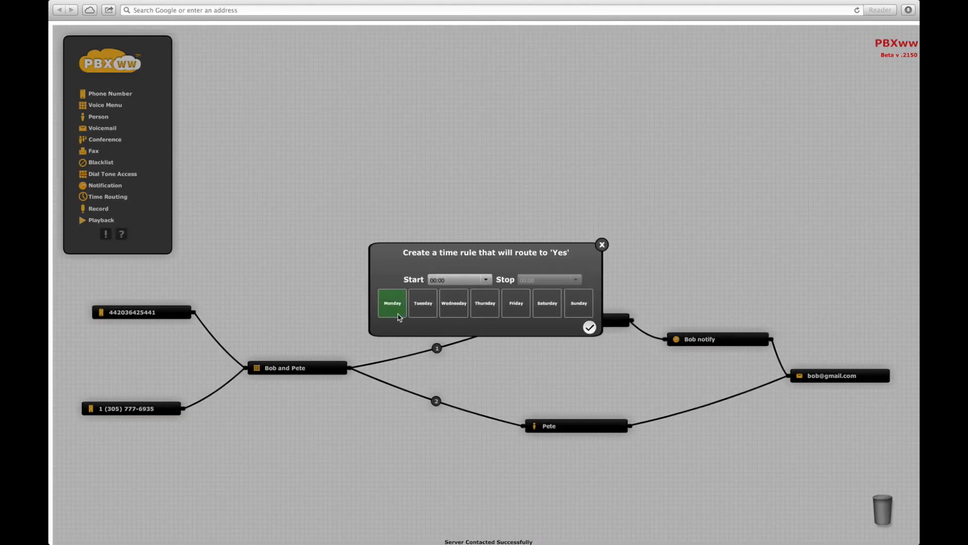
click(425, 310)
click(454, 309)
click(487, 310)
Step: Set the rule's hours to 08:00–17:00 and save it
click(486, 281)
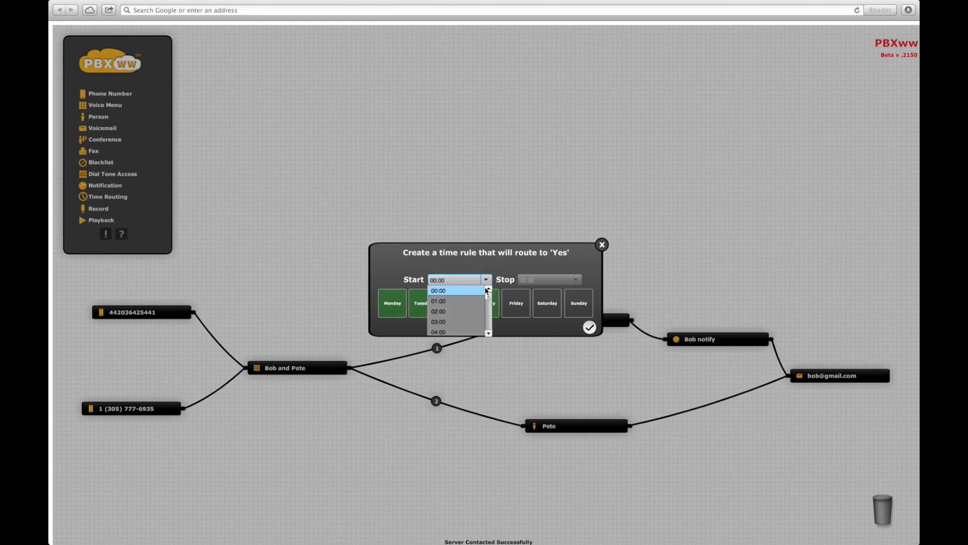
drag(489, 297, 488, 301)
drag(488, 302, 484, 311)
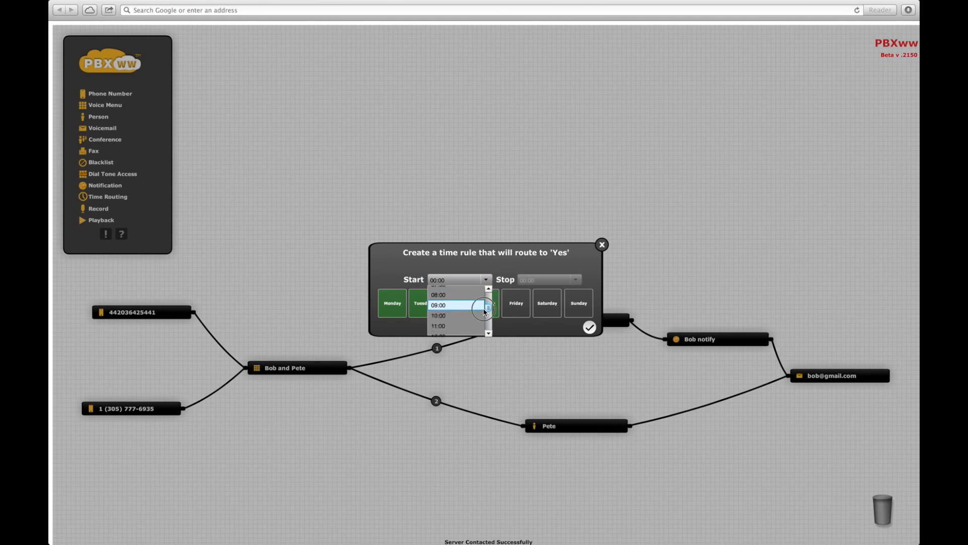
click(448, 294)
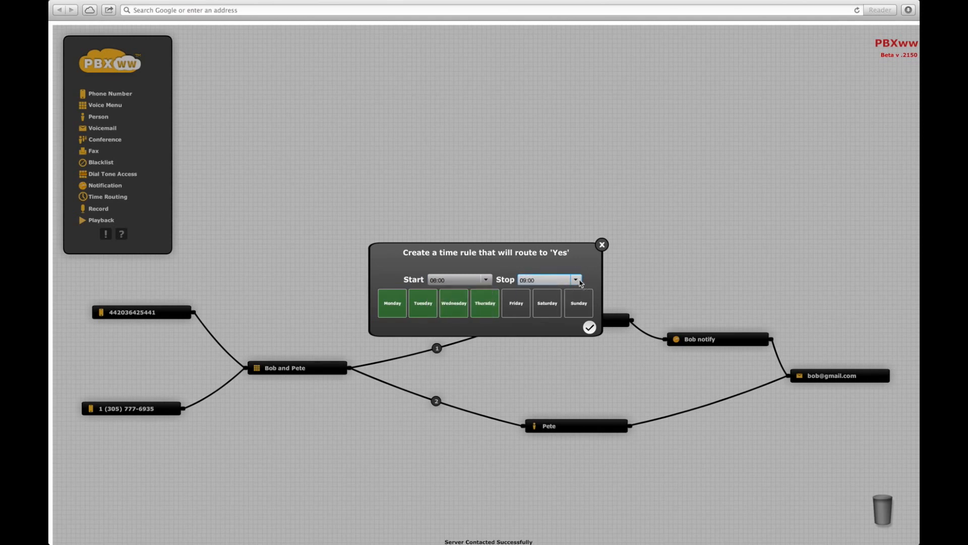
click(576, 280)
drag(578, 297, 577, 310)
click(525, 325)
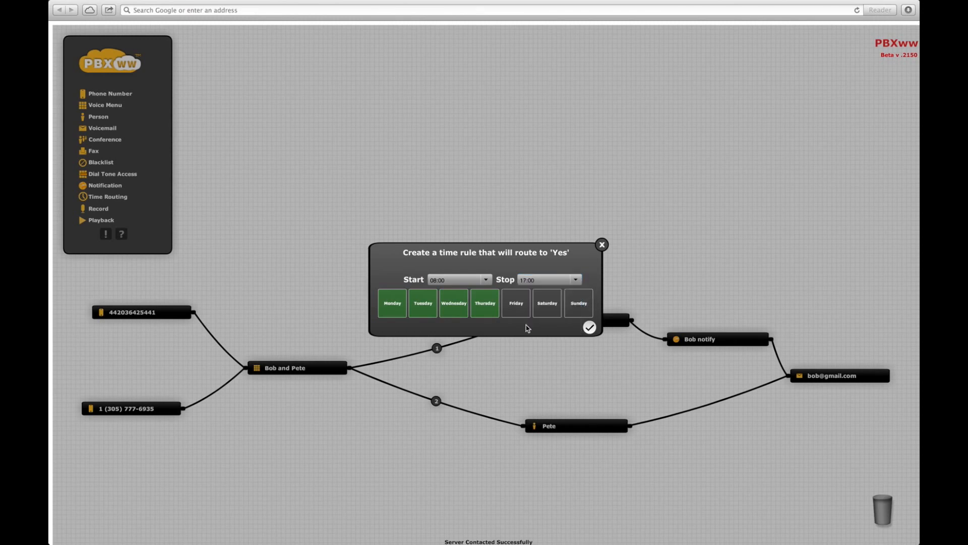
click(589, 328)
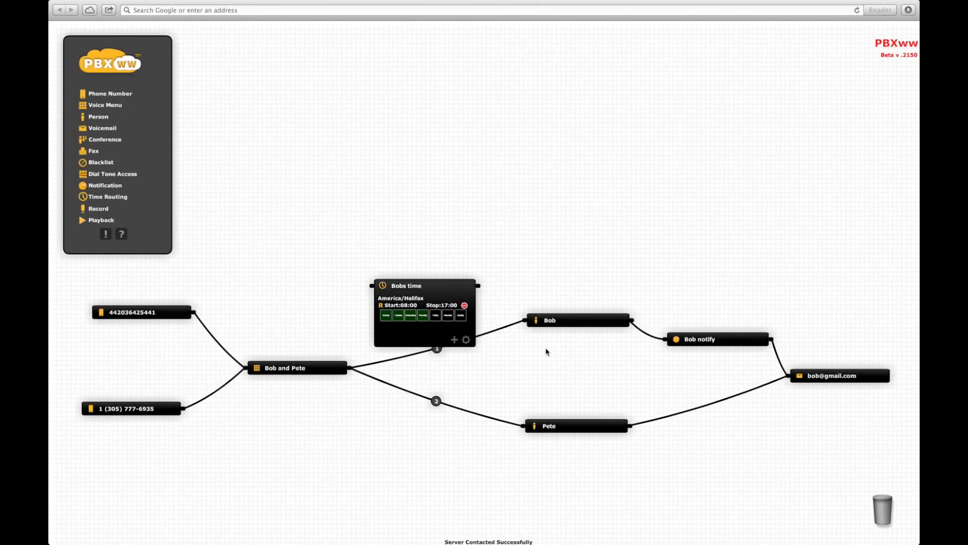
Step: Add a Person node named Mike to the canvas
drag(99, 117, 607, 236)
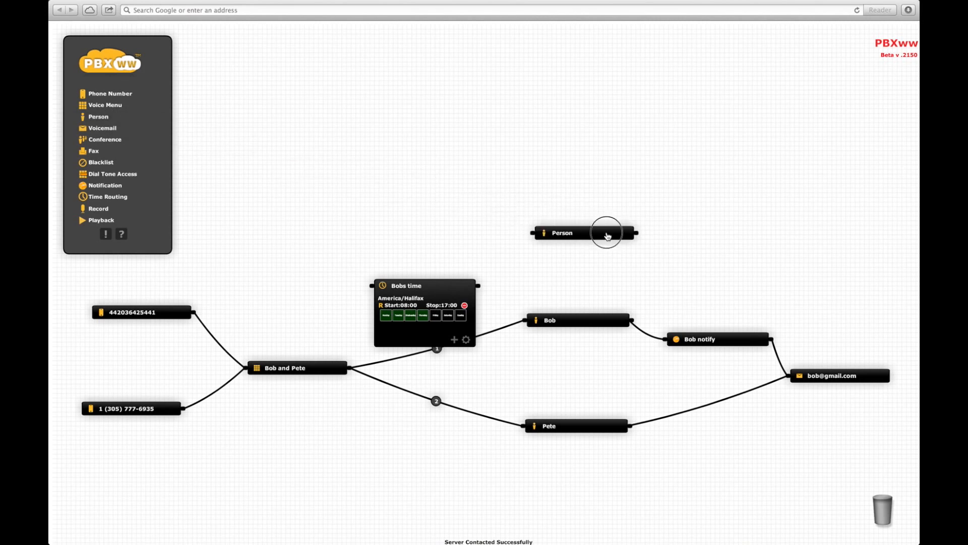
click(626, 263)
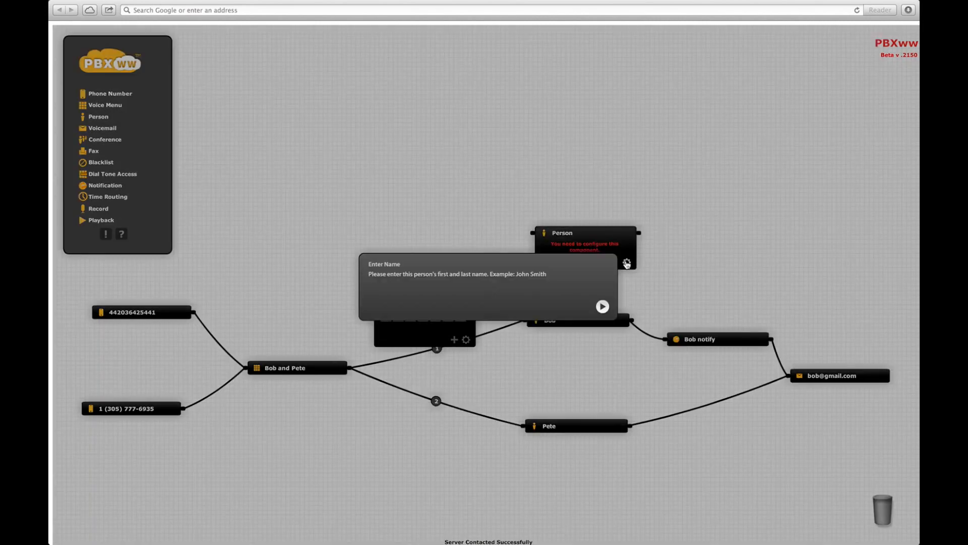
text(Mike)
key(Return)
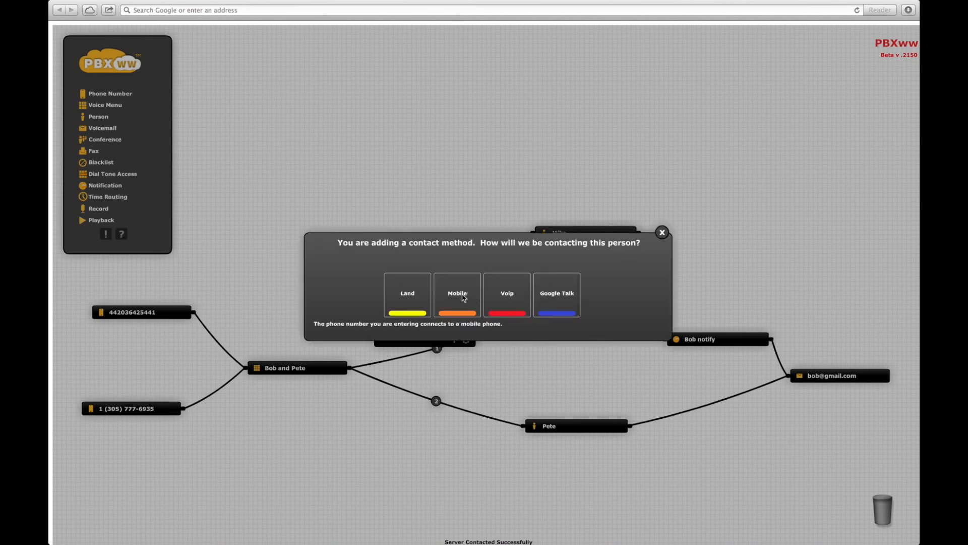
Step: Give Mike a mobile phone contact with his number, labelled 'Mobile'
click(463, 297)
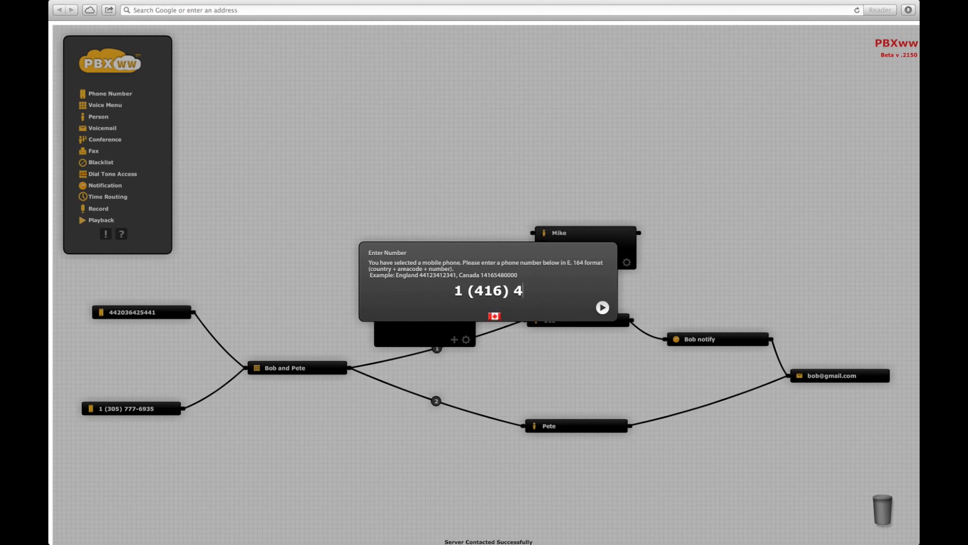
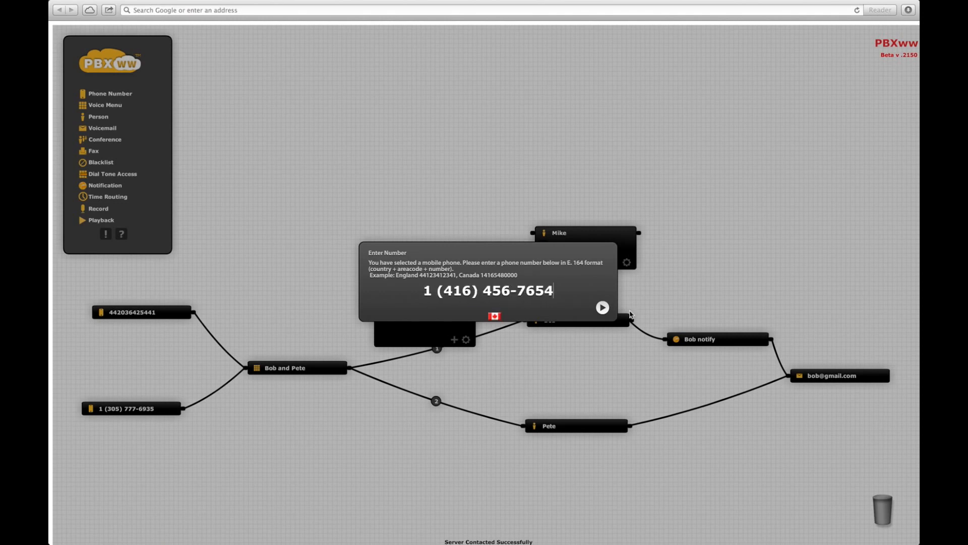
click(602, 307)
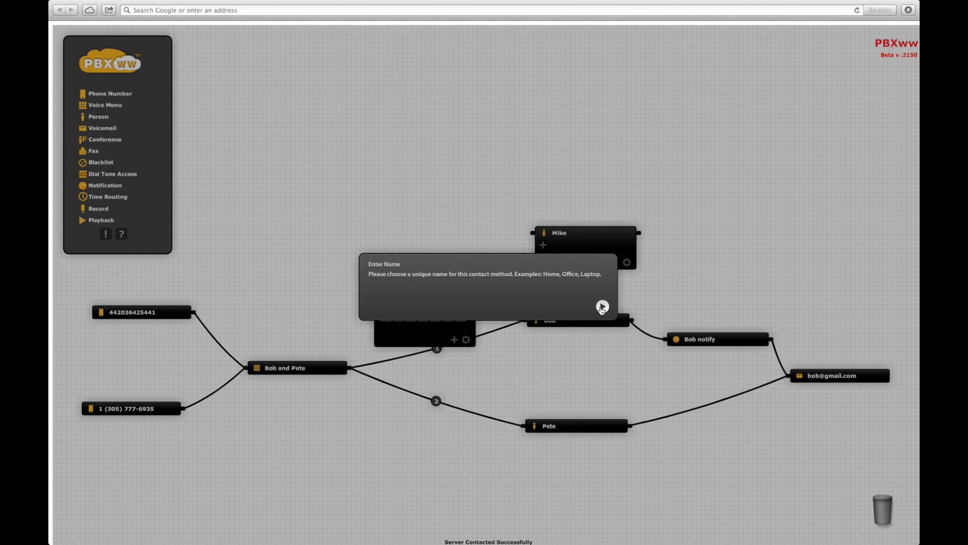
text(Mobile)
key(Return)
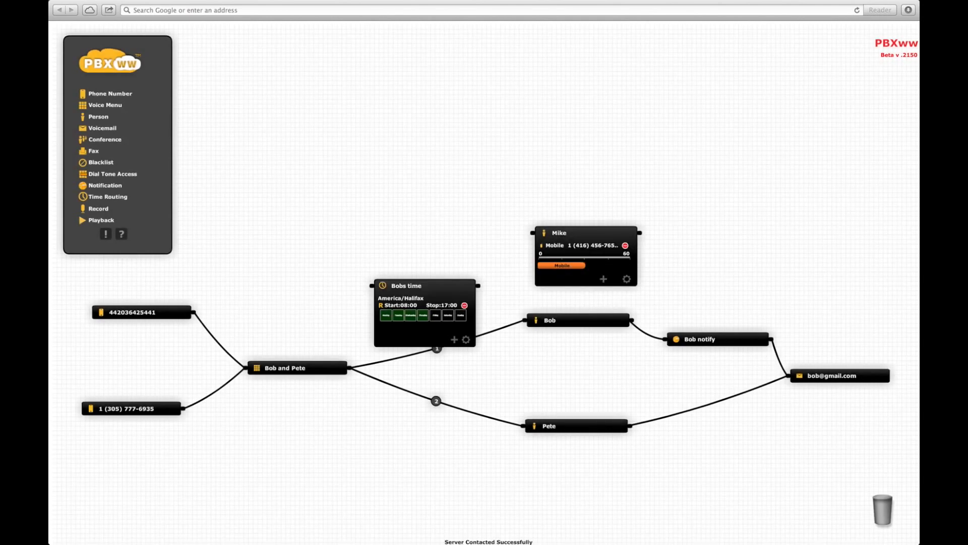
Step: Feed menu option 1 into Bobs time, routing Yes to Bob and No to Mike
click(601, 233)
drag(429, 286, 417, 270)
mouse_move(503, 329)
mouse_down()
mouse_move(464, 343)
mouse_move(339, 335)
mouse_move(364, 271)
mouse_up()
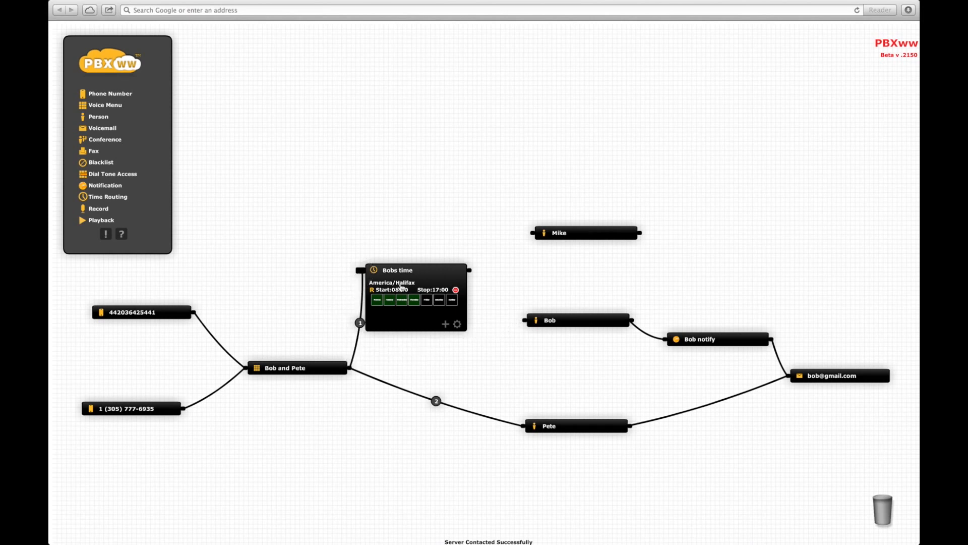
drag(469, 271, 521, 323)
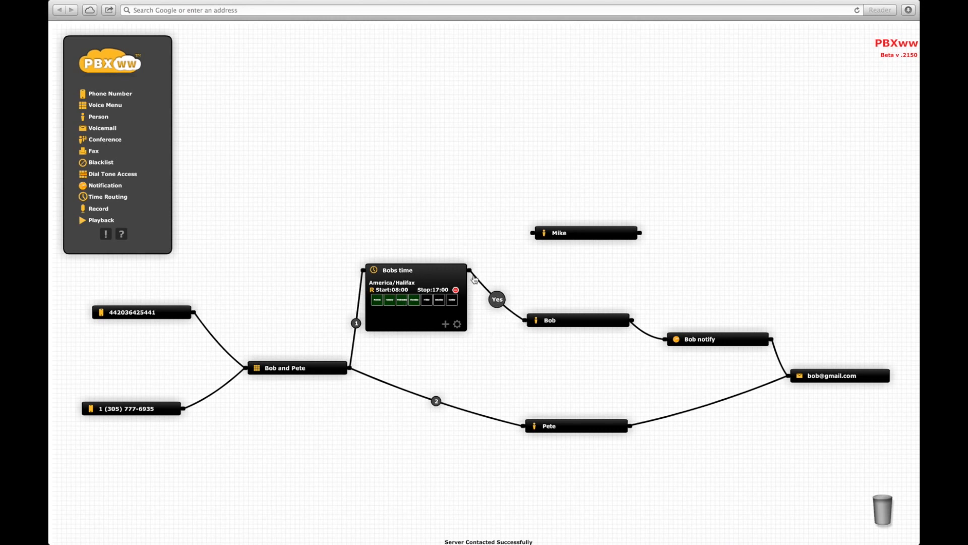
drag(473, 275, 528, 234)
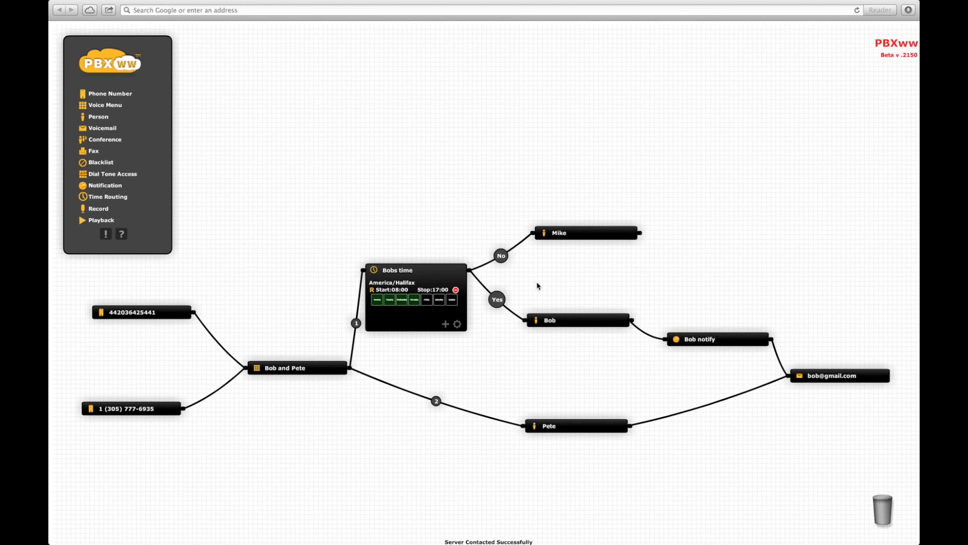
Step: Add a Yes rule to Bobs time for Friday from 08:00 to 12:00
click(445, 326)
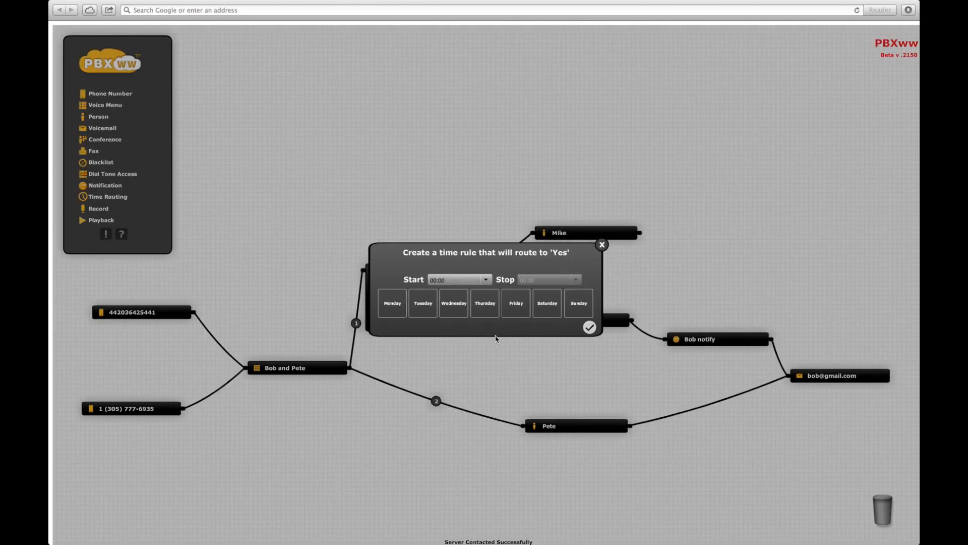
click(516, 305)
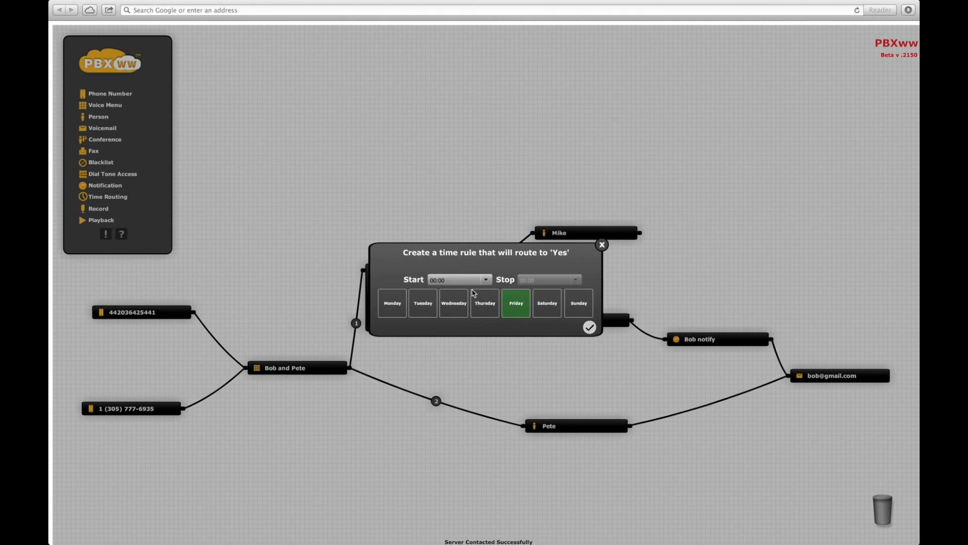
click(486, 281)
drag(488, 296, 487, 311)
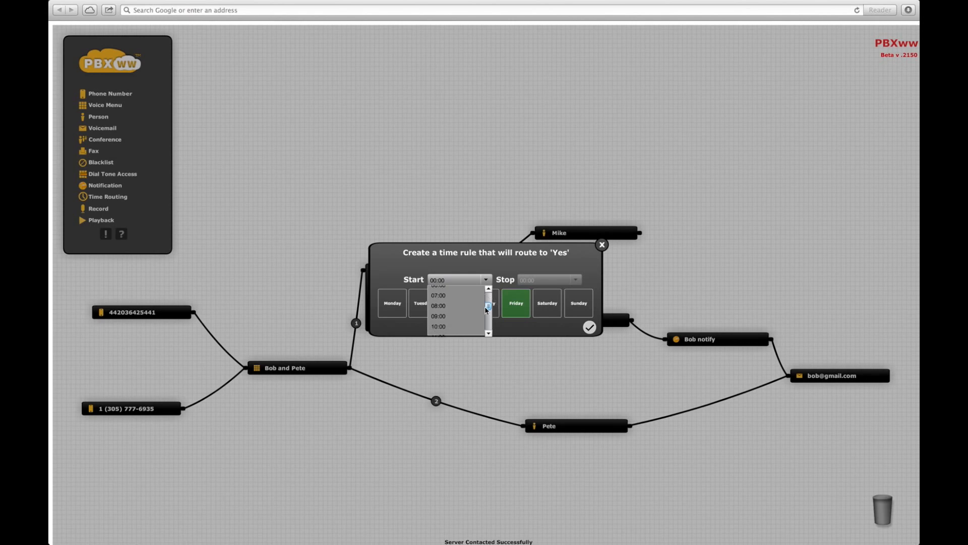
click(438, 305)
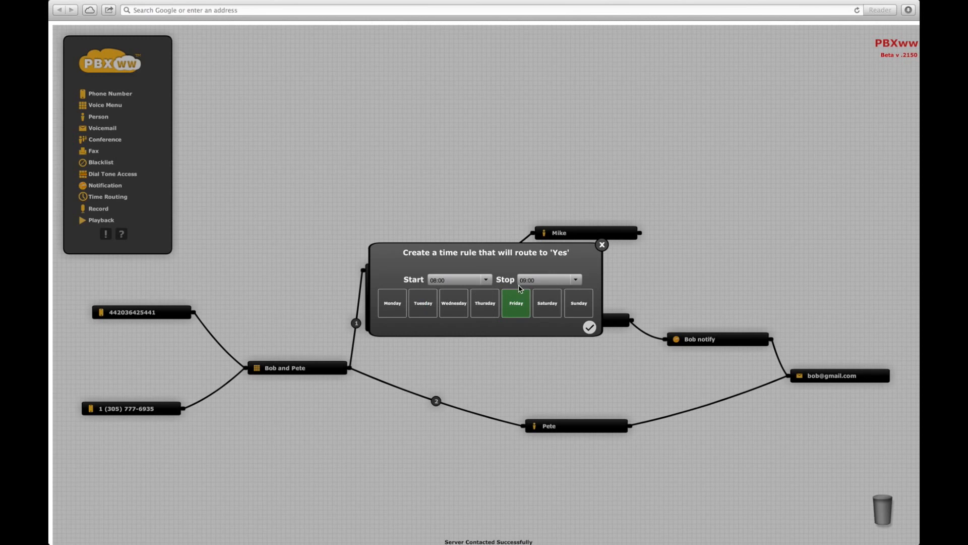
click(578, 281)
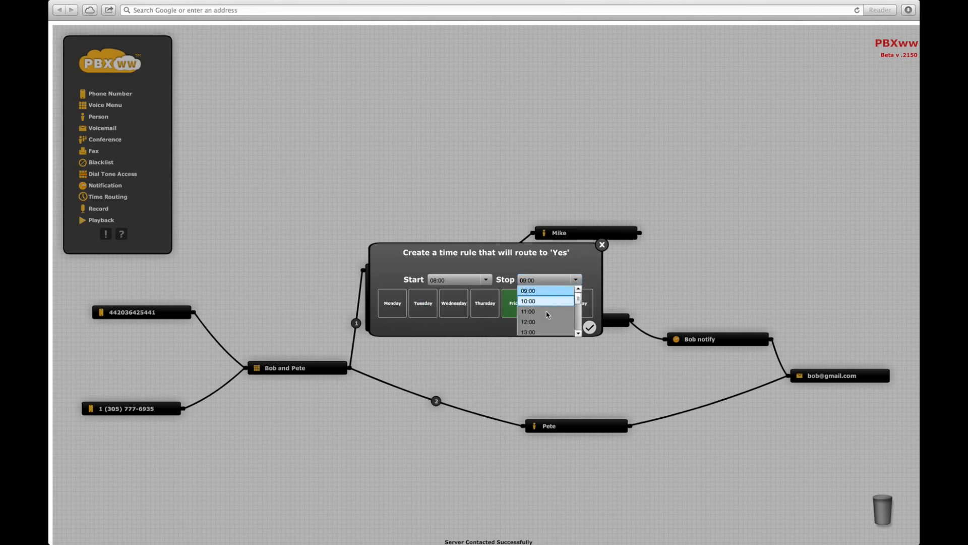
click(534, 324)
click(589, 327)
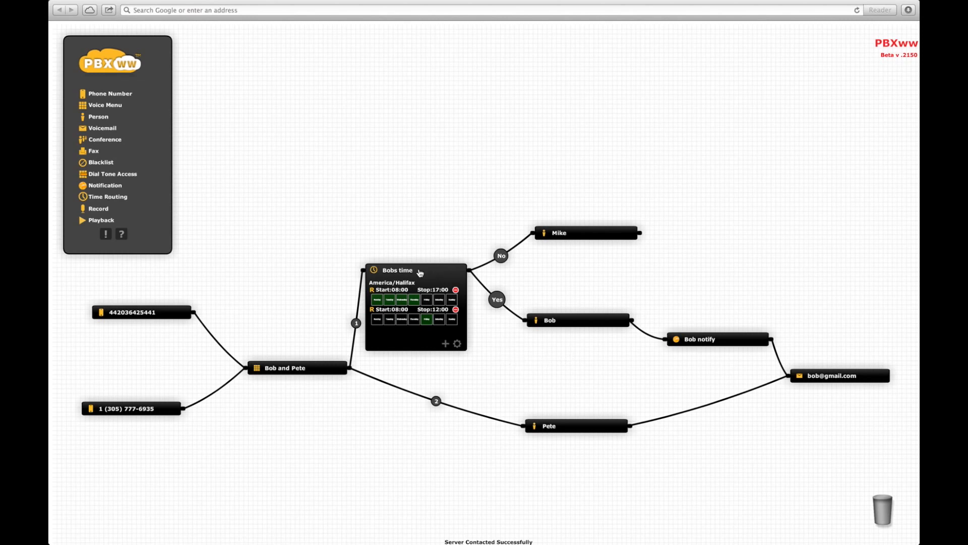
Step: Collapse and lower Bobs time, and move the Mike node further right
click(420, 273)
drag(424, 280, 426, 314)
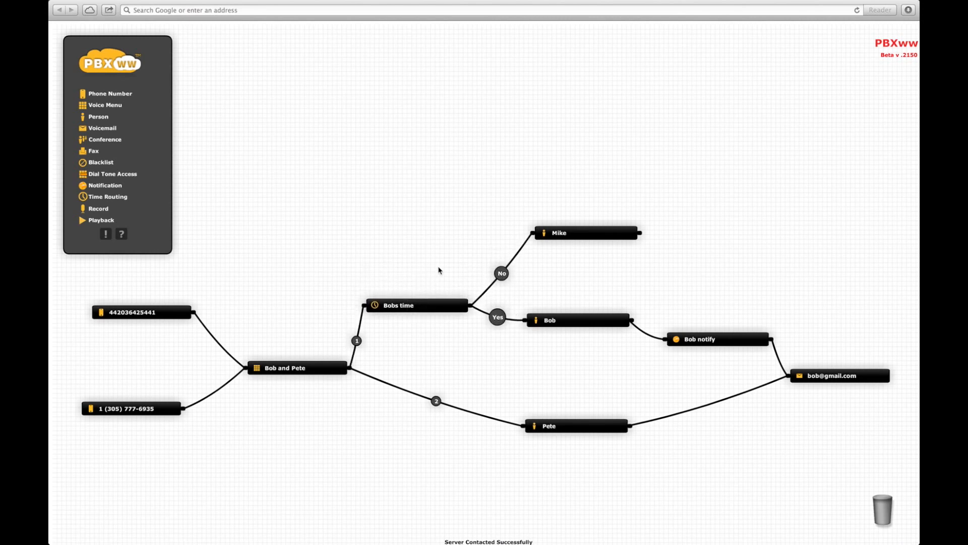
drag(615, 232, 692, 242)
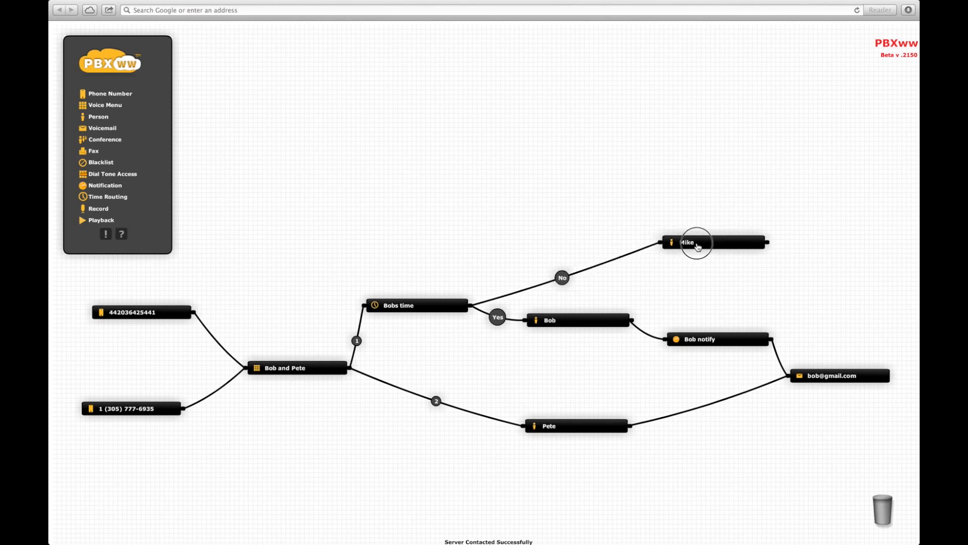
Step: Add a Record node named 'Mike' with the voicemail e-mail address
drag(99, 209, 531, 236)
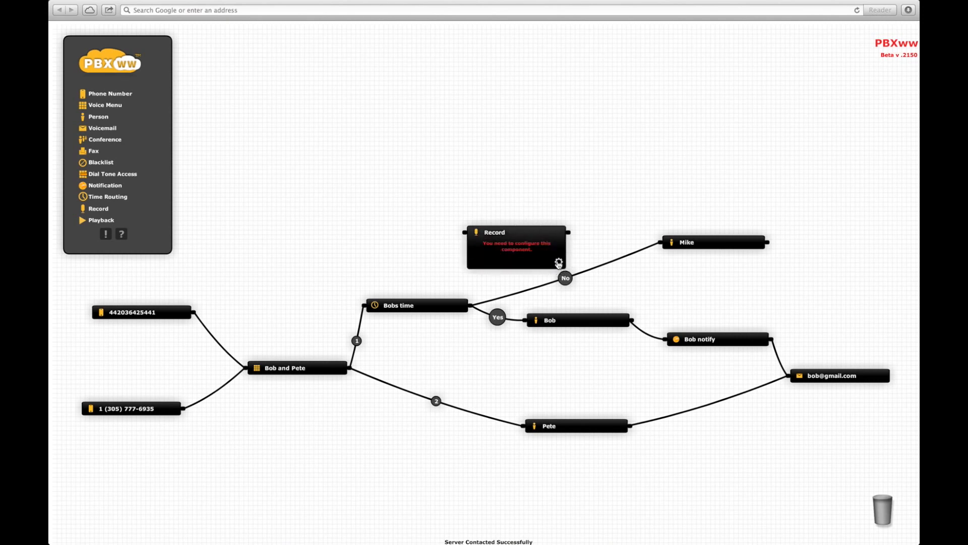
text(Mike)
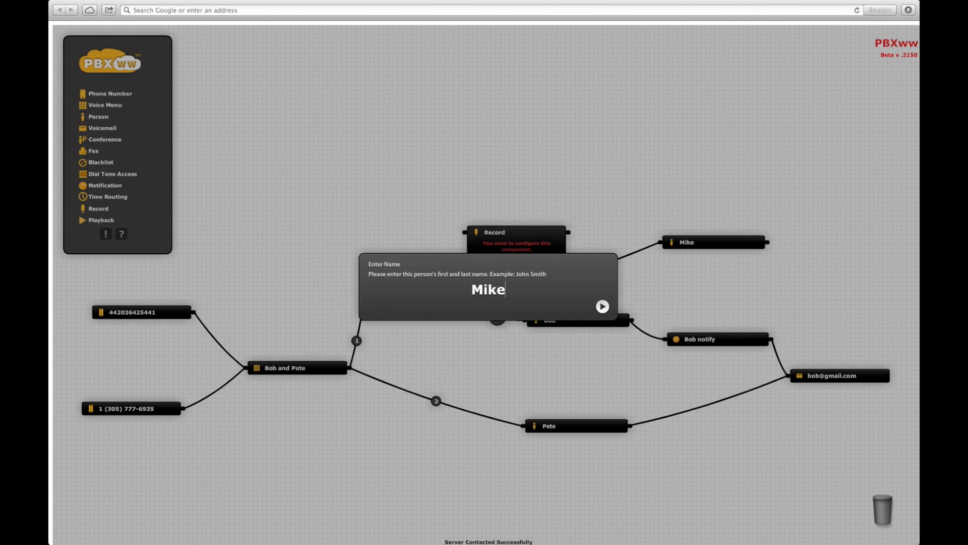
key(Return)
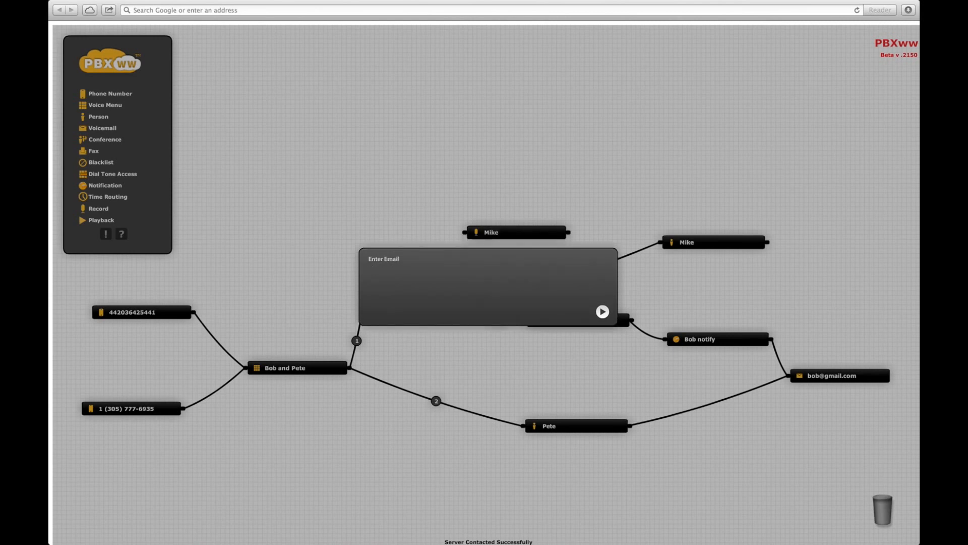
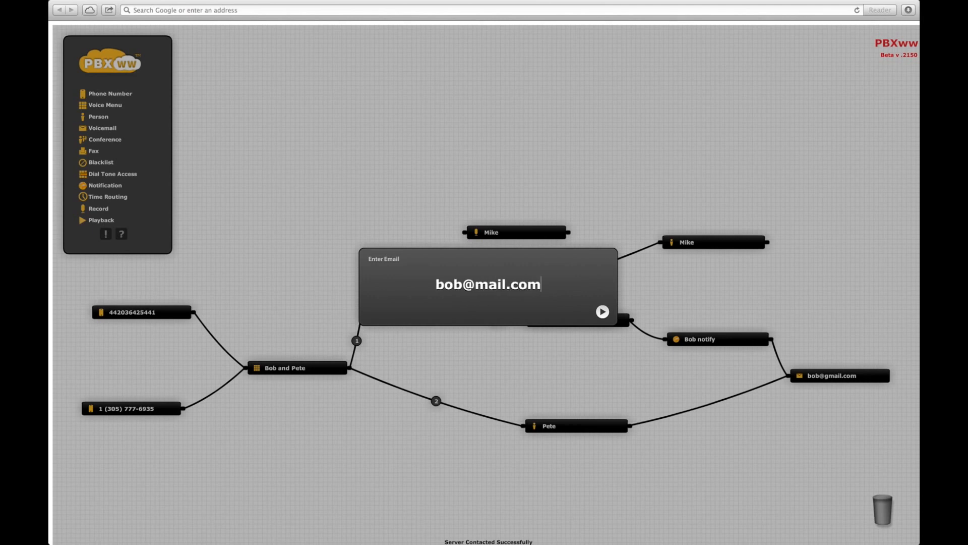
key(Return)
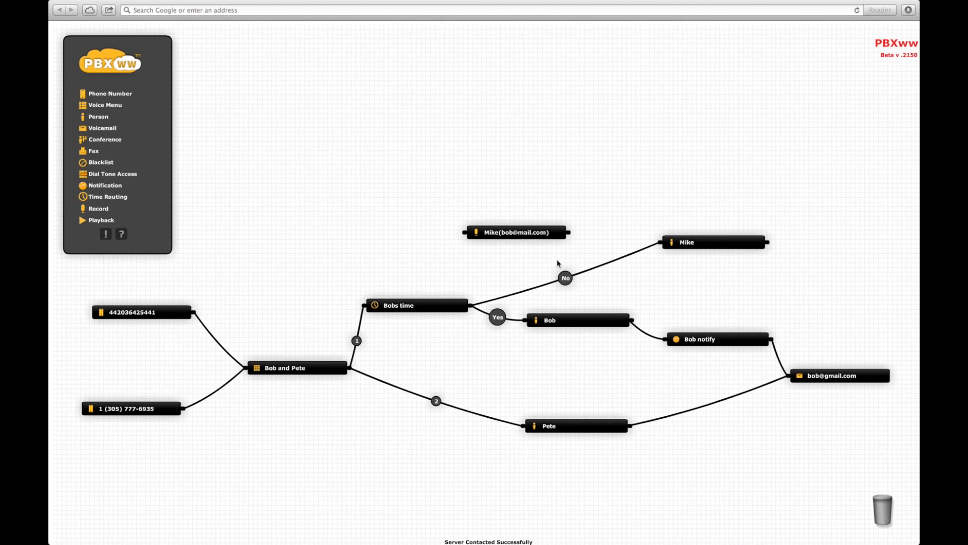
Step: Route Bobs time's No branch through the Mike voicemail record node to Mike, then add a Playback node
mouse_move(621, 262)
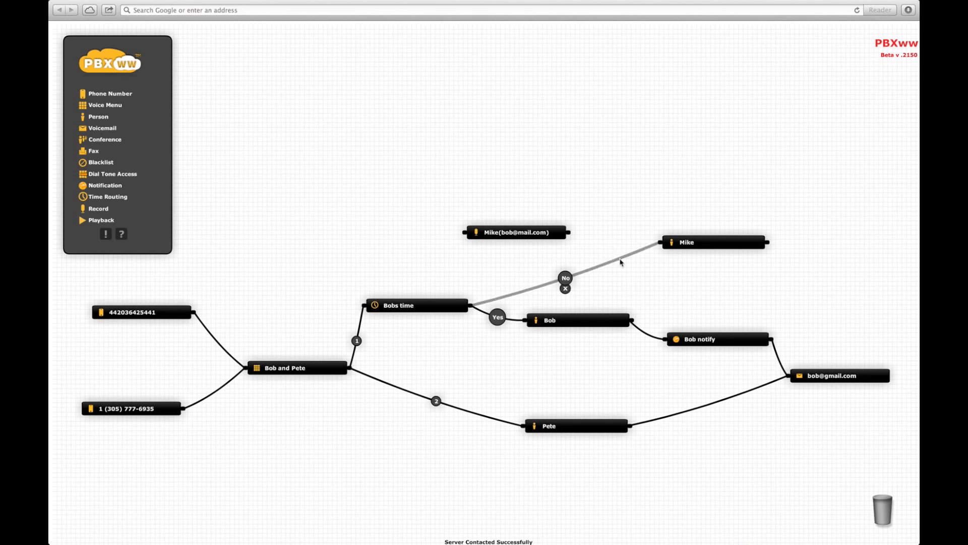
drag(621, 262, 465, 237)
drag(568, 233, 660, 243)
drag(527, 240, 577, 258)
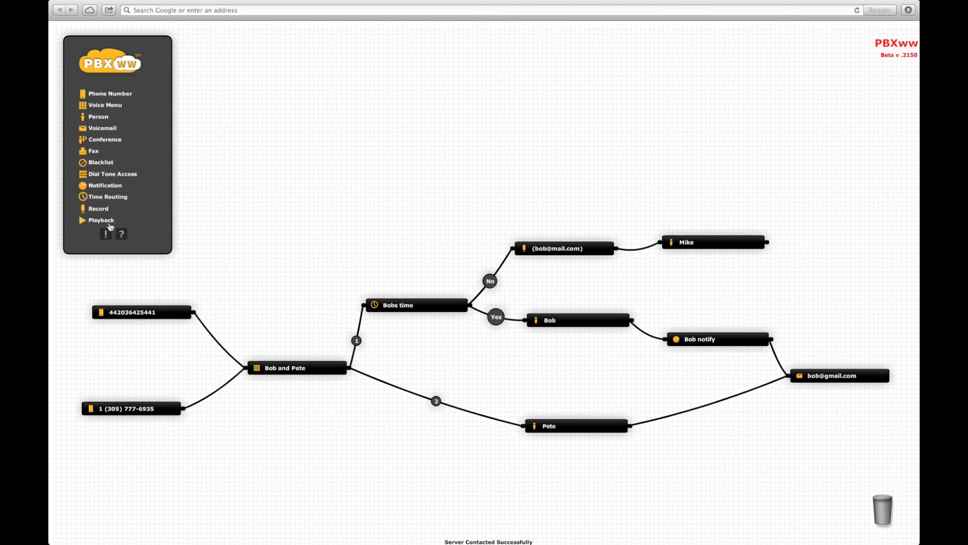
drag(94, 223, 686, 188)
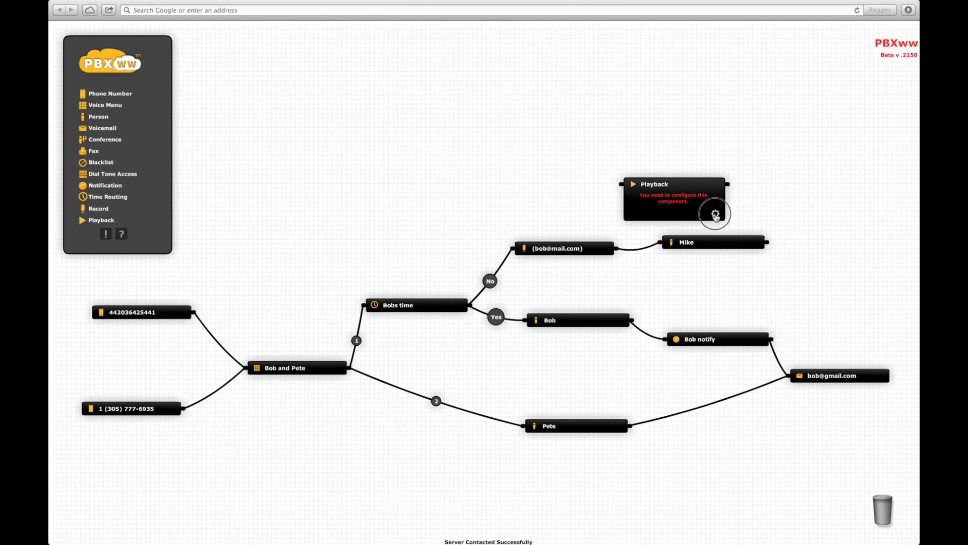
Step: Name the new Playback node 'Mikes greeting'
click(715, 216)
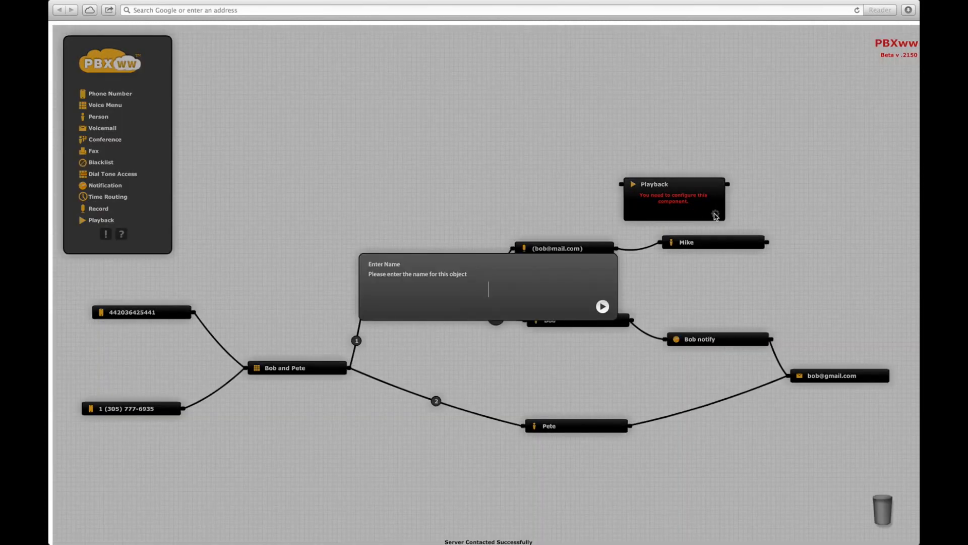
text(Mikes greeting)
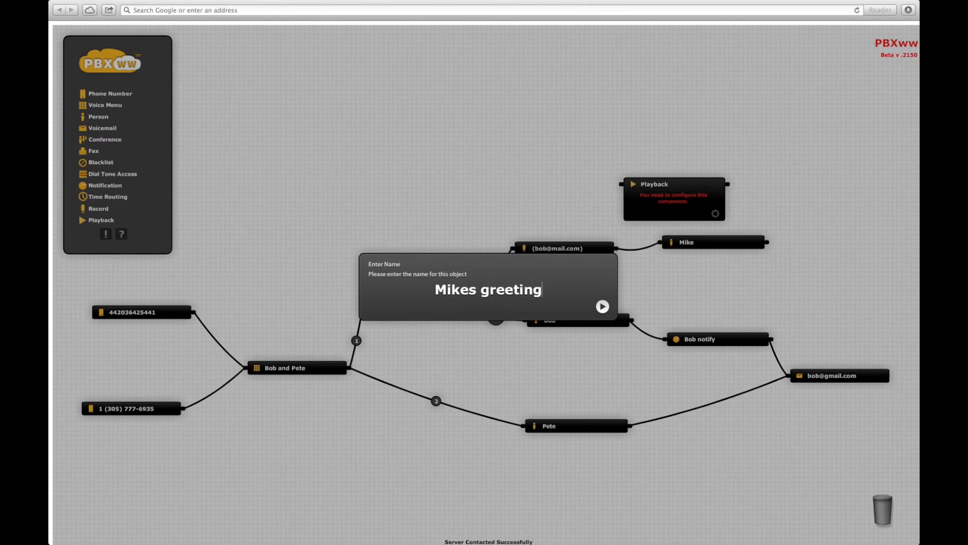
key(Return)
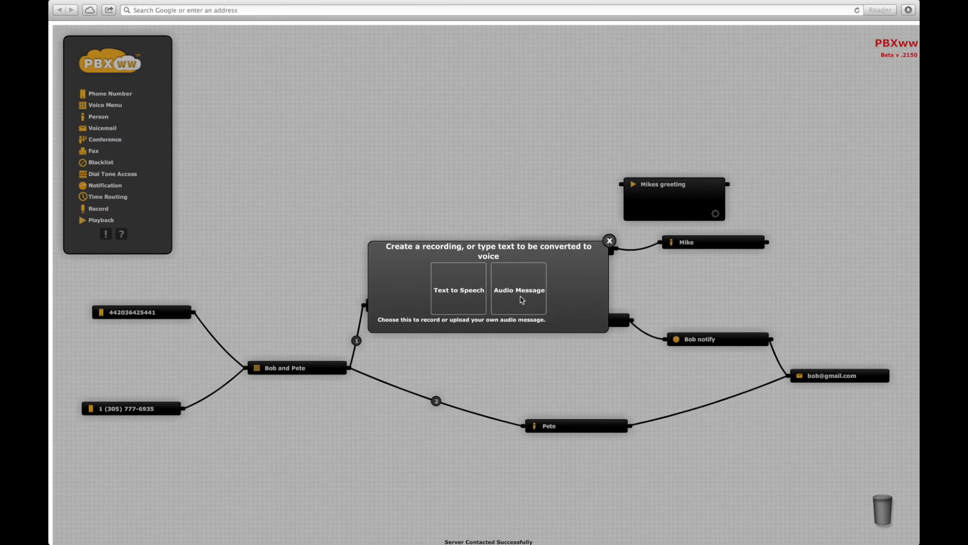
Step: Make Mikes greeting an English (en) text-to-speech message reading 'Thanks for calling Mike'
click(451, 295)
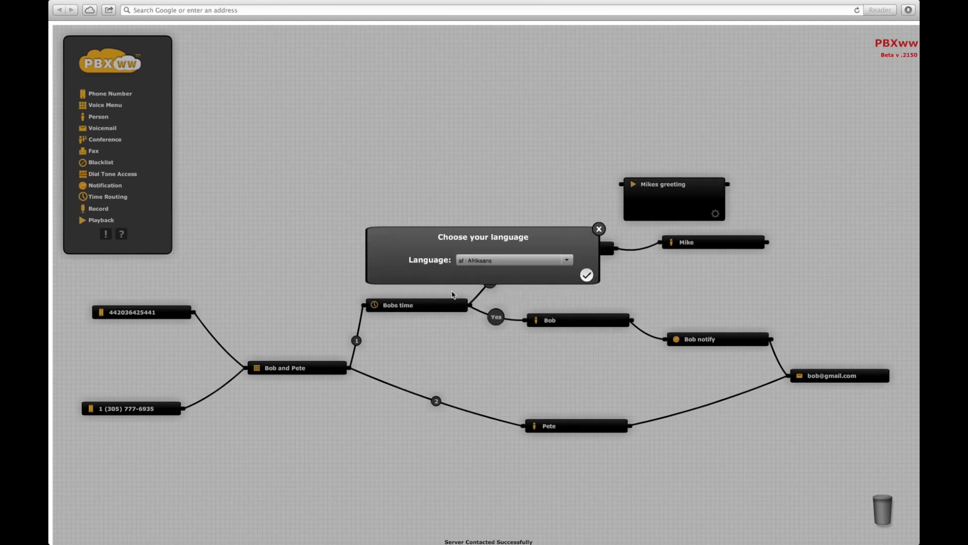
click(566, 260)
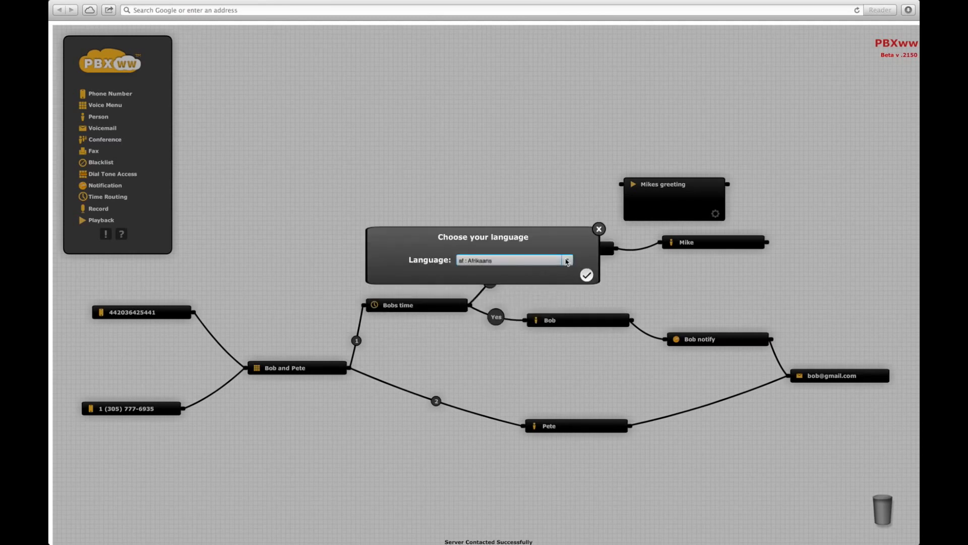
drag(569, 277, 570, 287)
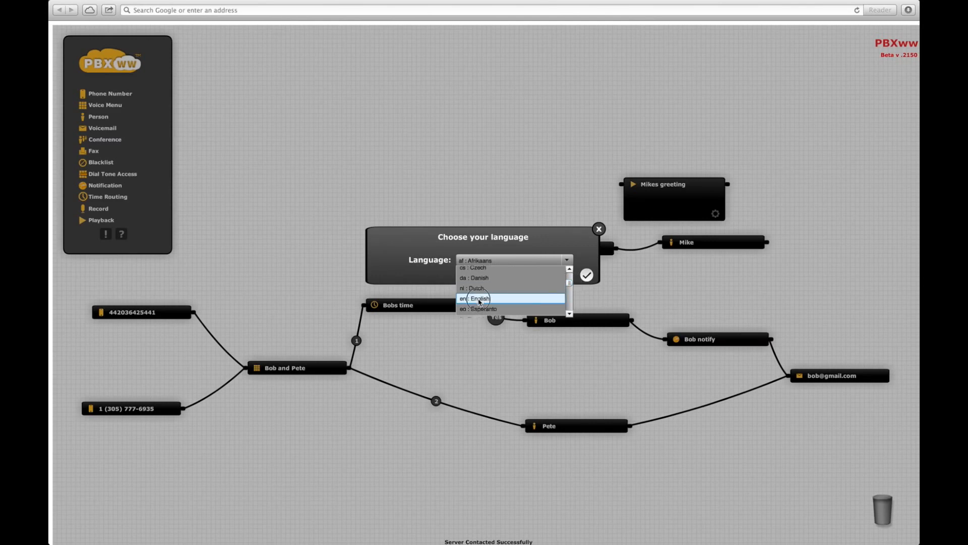
click(483, 300)
click(585, 275)
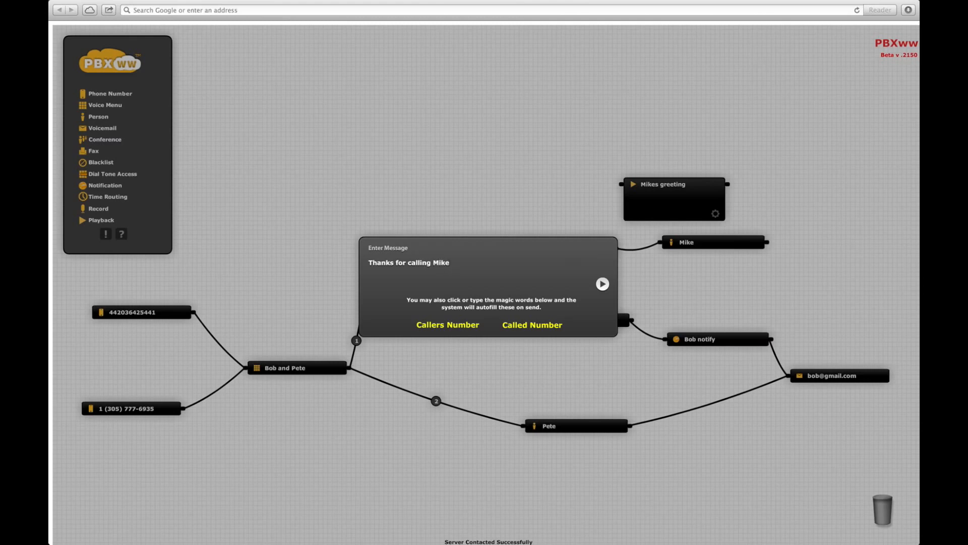
click(604, 284)
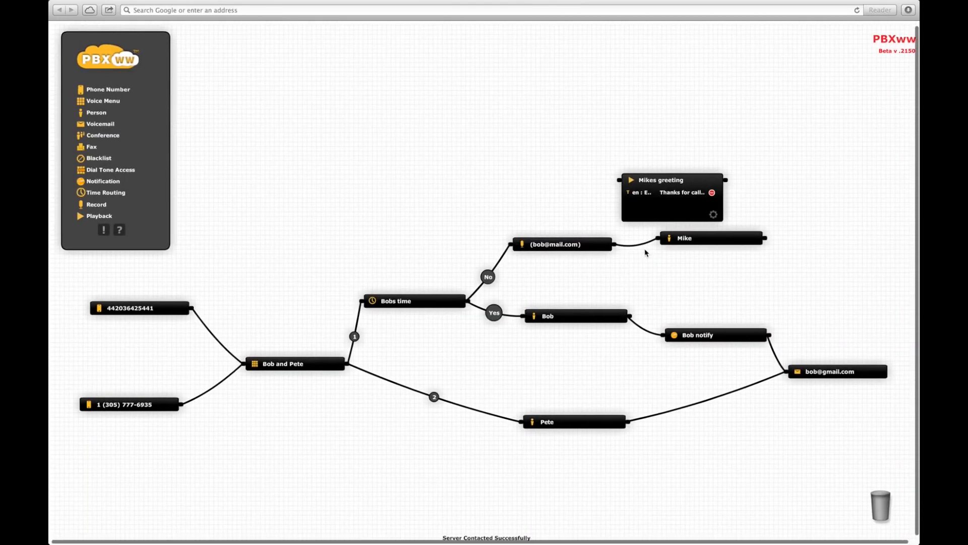
Step: Replace the record-to-Mike link with links from the record node to Mikes greeting and on to Mike
mouse_move(646, 247)
click(636, 245)
drag(616, 246, 620, 180)
click(706, 240)
drag(706, 239, 796, 268)
drag(729, 182, 747, 266)
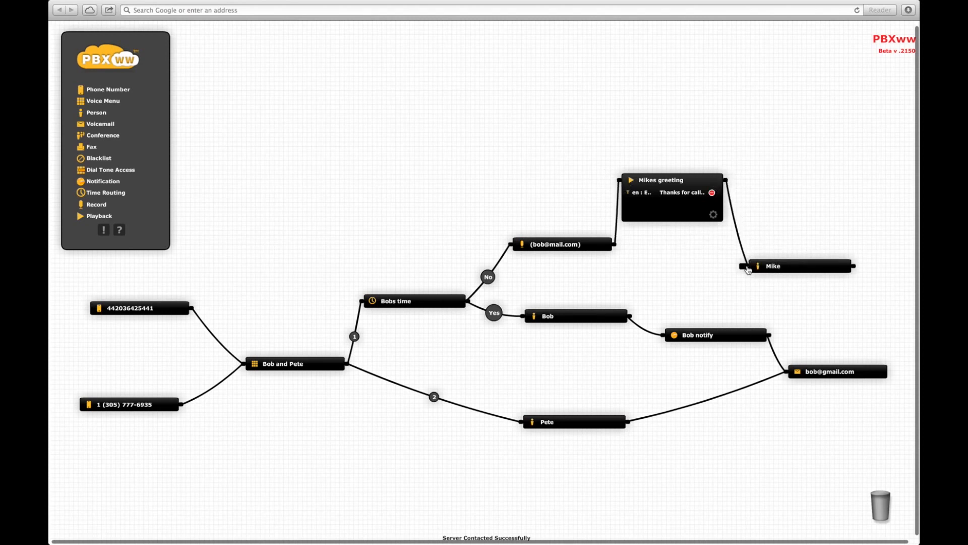
Step: Collapse Mikes greeting and line it up between the record node and Mike
click(686, 180)
drag(687, 181, 695, 234)
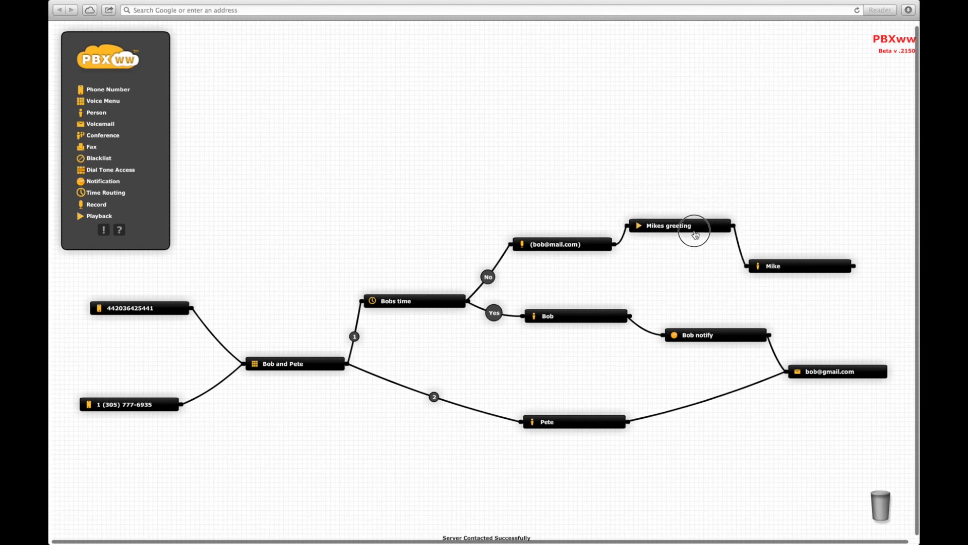
click(793, 271)
drag(792, 271, 833, 285)
drag(700, 233, 721, 263)
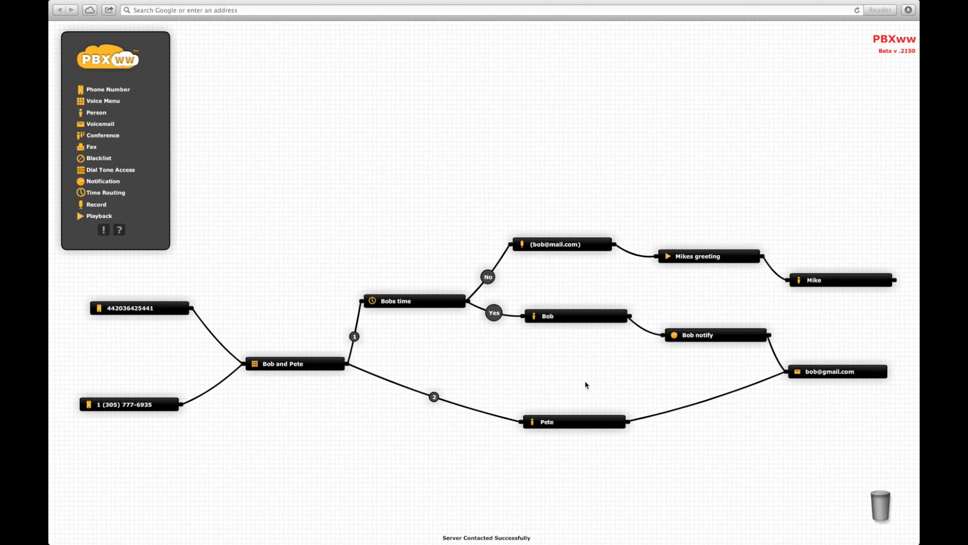